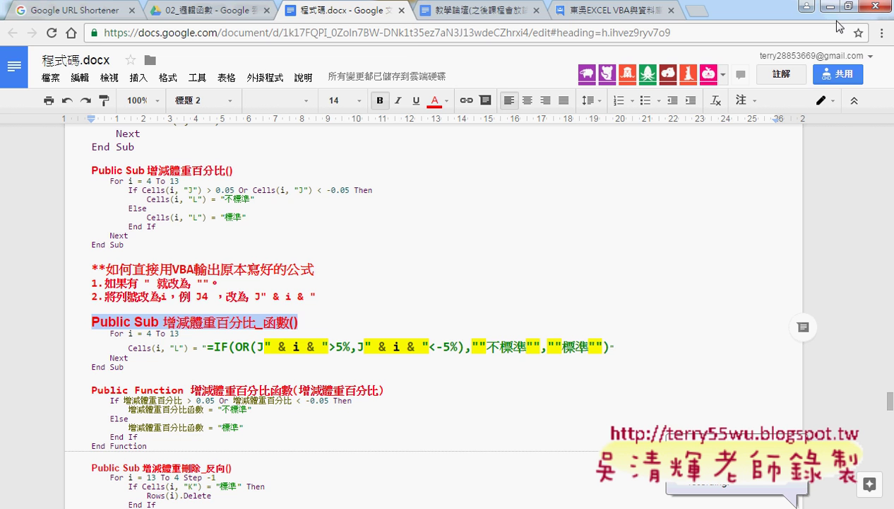
- Return to Excel and run 增減體重百分比_函數 to write IF(OR) formulas into L4:L13
click(805, 5)
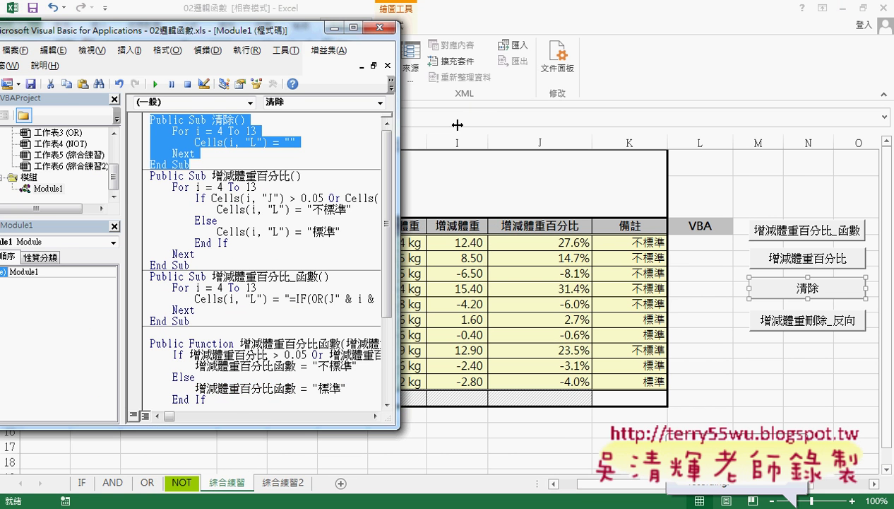
key(alt+F11)
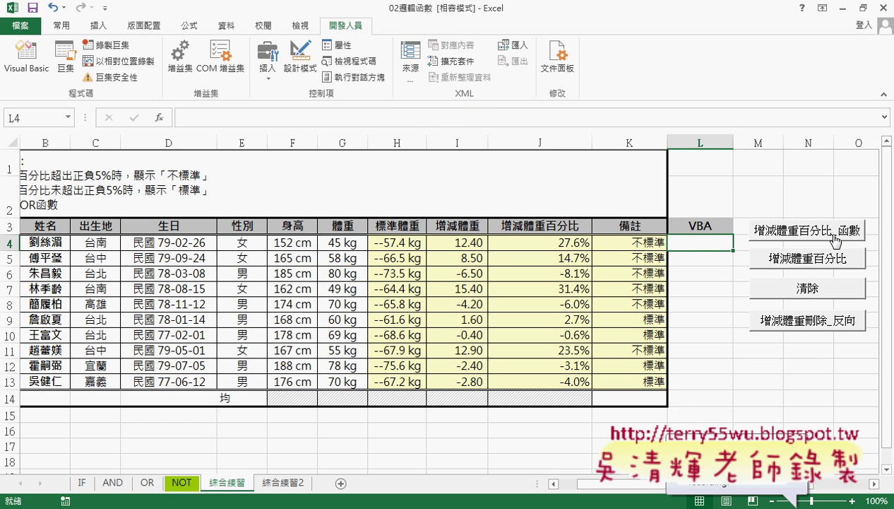
click(827, 231)
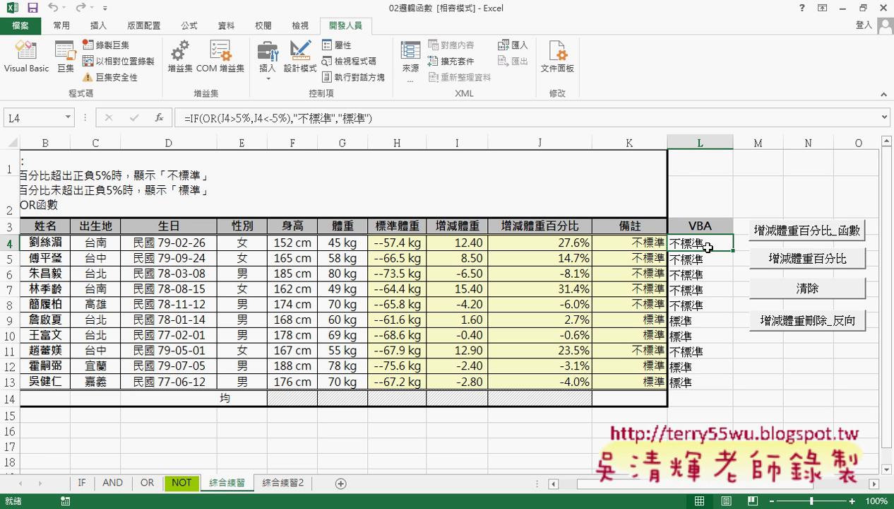
- Mark L4, its formula and the macro button that produced it in red, then erase the marks
drag(696, 228, 682, 251)
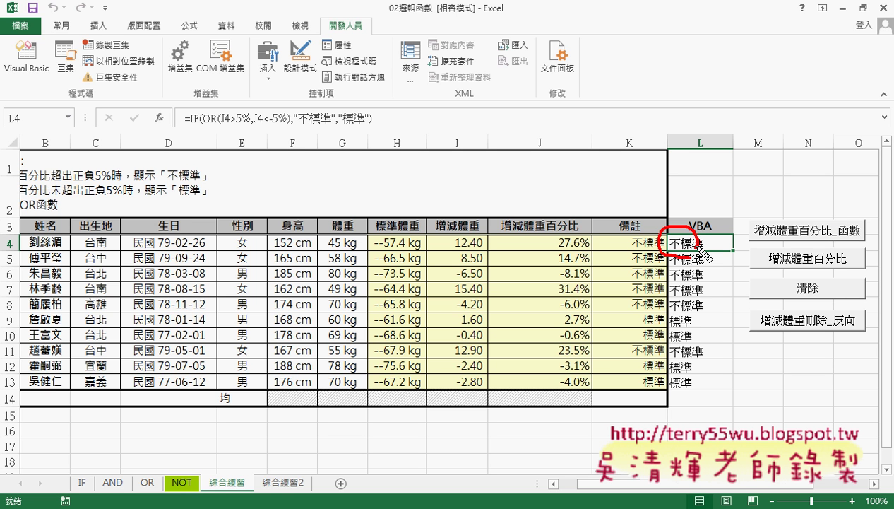
mouse_move(337, 132)
mouse_down()
mouse_move(180, 126)
mouse_move(381, 122)
mouse_up()
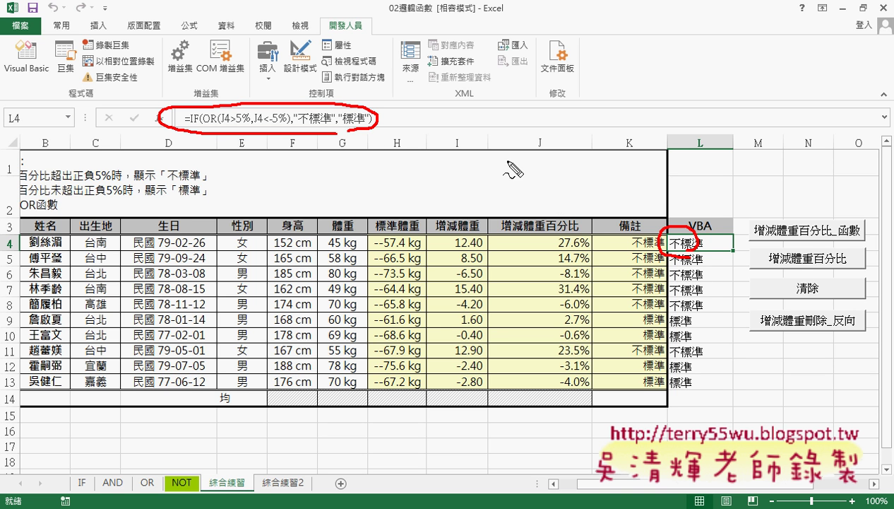
mouse_move(802, 237)
mouse_down()
mouse_move(799, 211)
mouse_move(703, 233)
mouse_move(712, 227)
mouse_up()
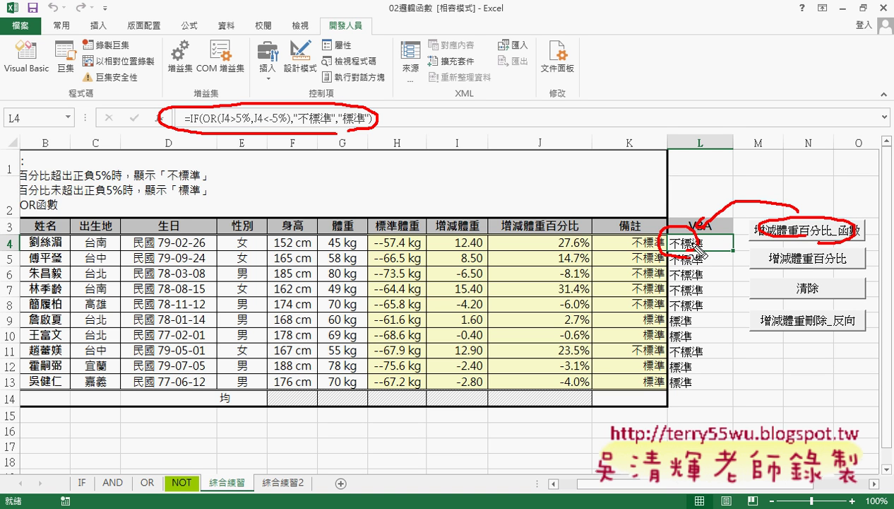
key(Escape)
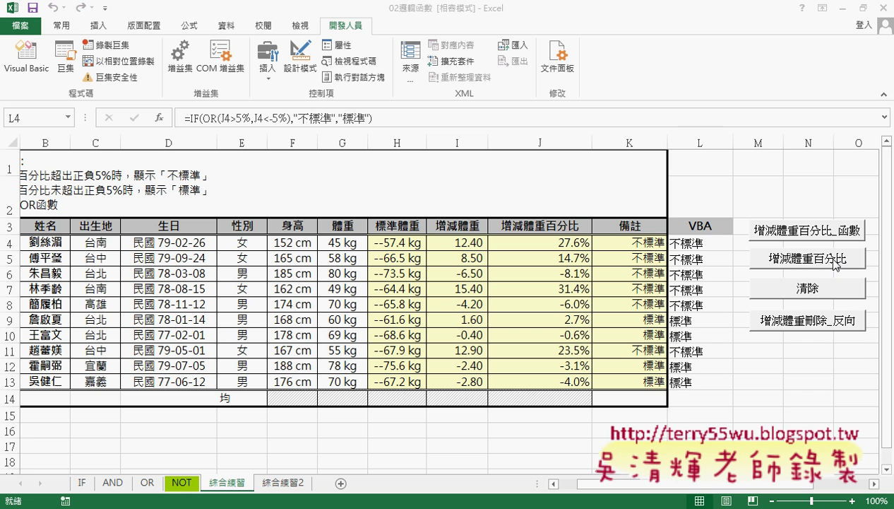
- Run 增減體重百分比 to write plain 不標準/標準 values, then empty column L with 清除
click(802, 265)
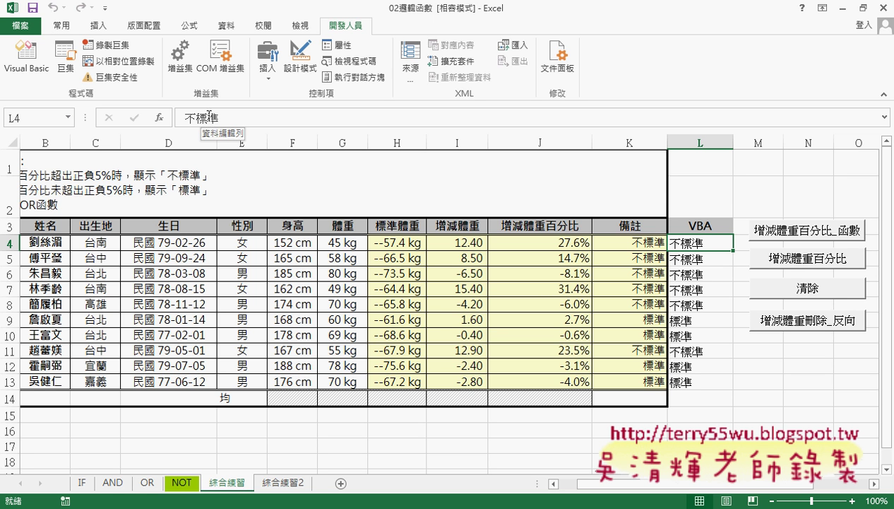
click(806, 291)
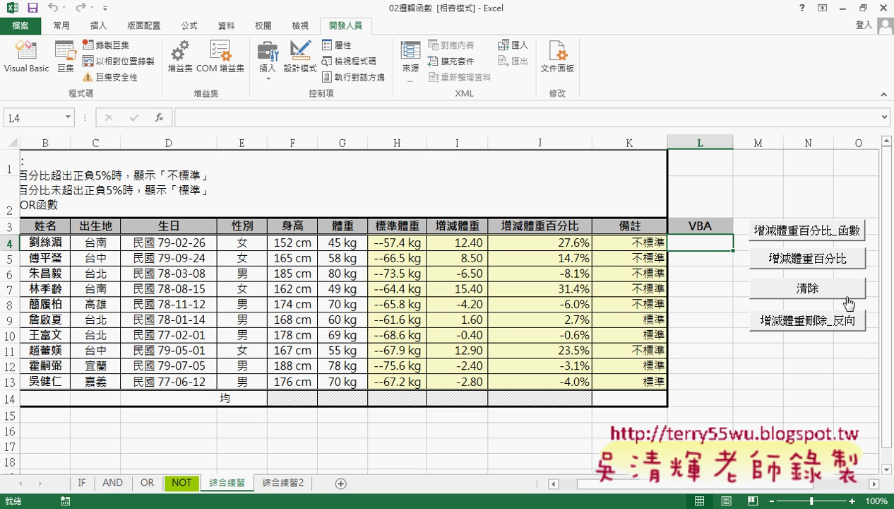
- Refill L4:L13 with plain 不標準/標準 values using the 增減體重百分比 button
click(822, 263)
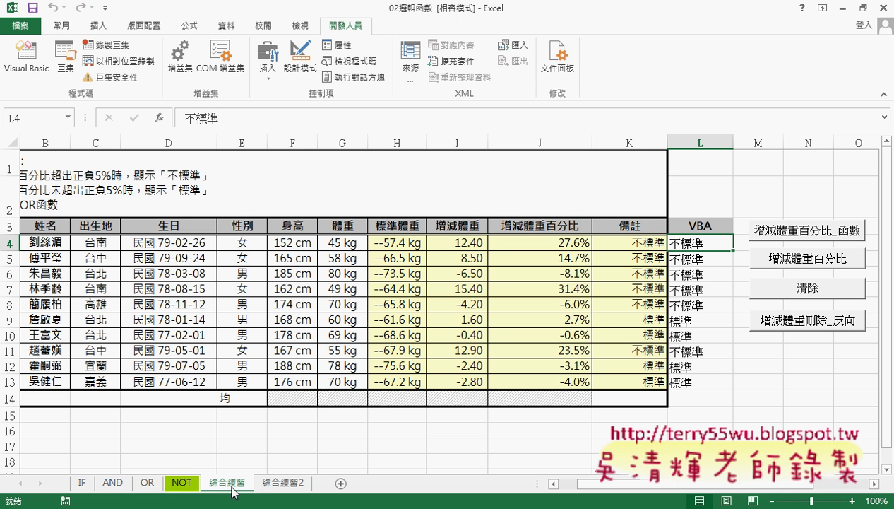
- Duplicate the 綜合練習 sheet as 綜合練習 (2)
drag(234, 491, 293, 484)
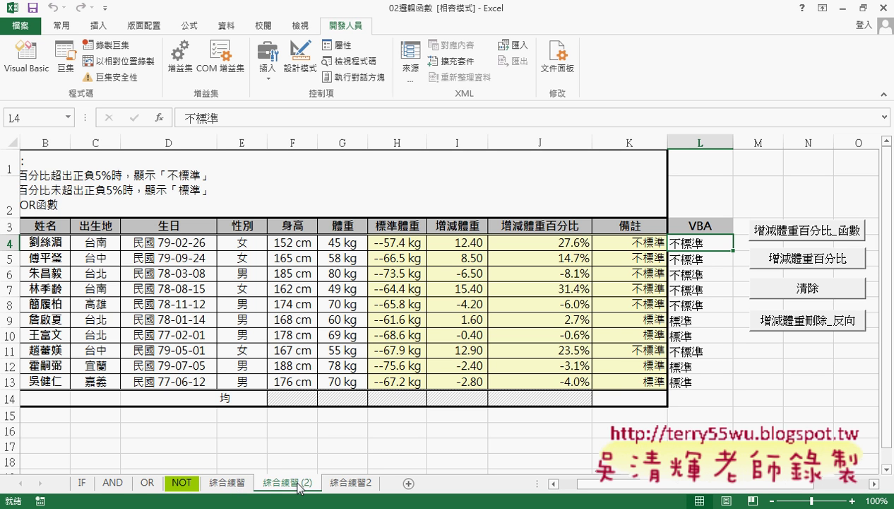
right_click(227, 486)
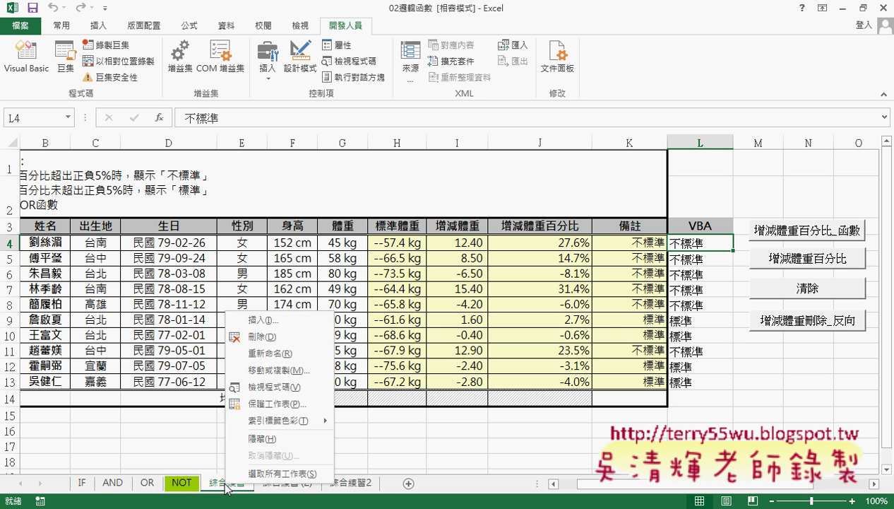
click(272, 369)
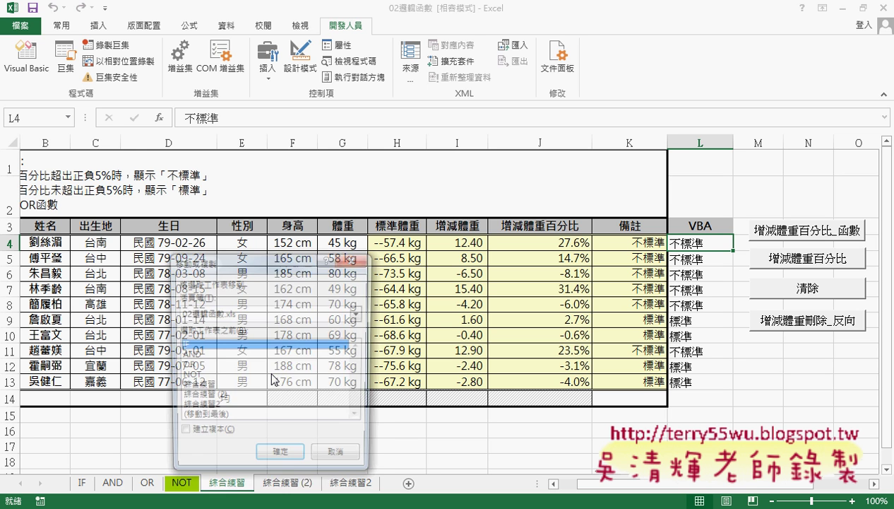
click(232, 418)
click(207, 434)
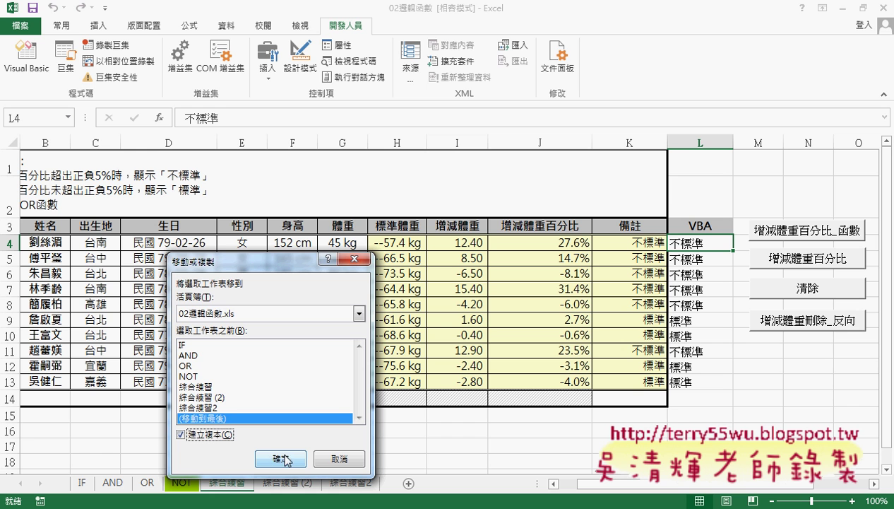
click(327, 463)
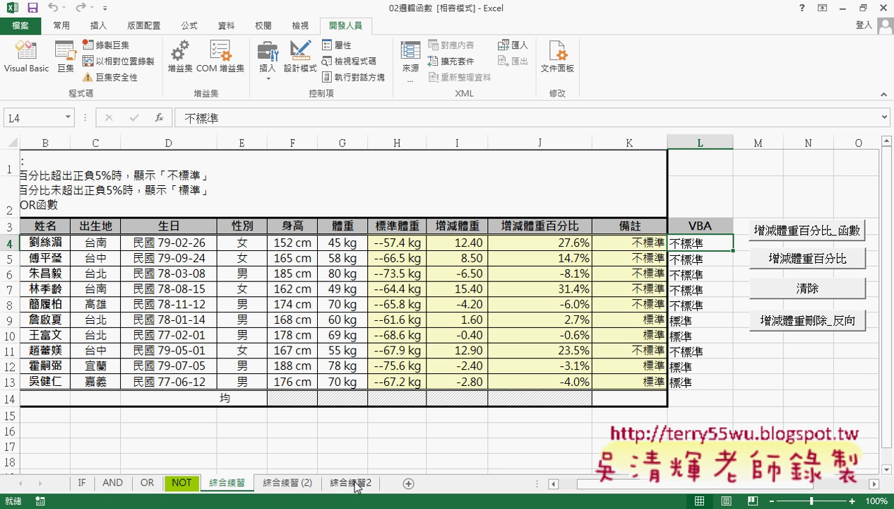
click(302, 482)
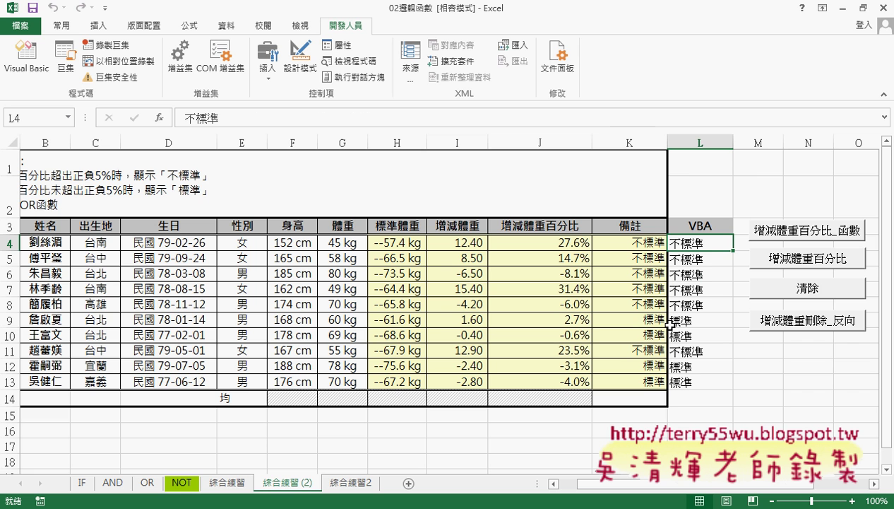
- Check K9's AND formula, then run 增減體重刪除_反向 to delete the 標準 rows bottom-up
click(653, 323)
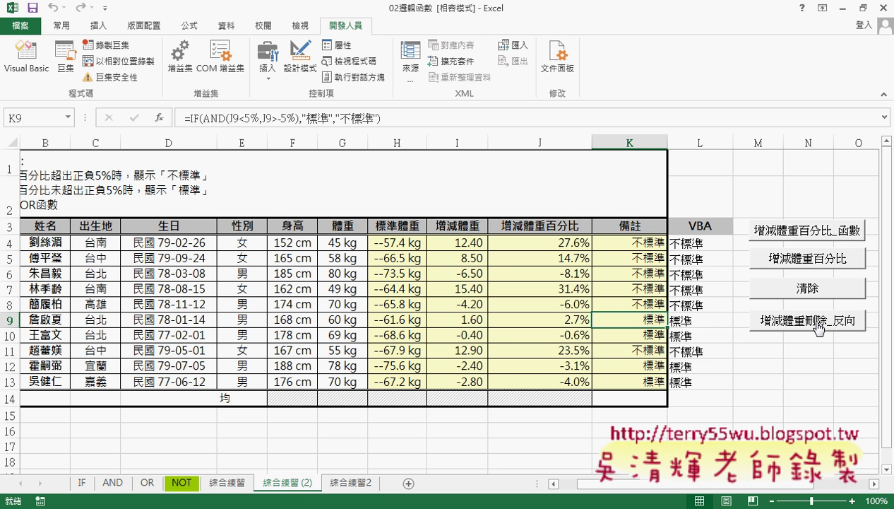
click(818, 323)
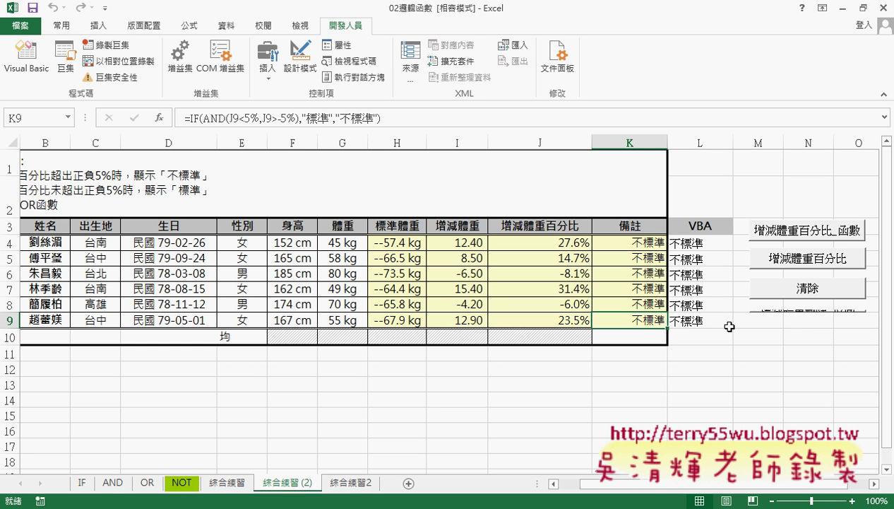
- Delete the trimmed 綜合練習 (2) sheet and duplicate 綜合練習 again as a fresh ten-row copy
drag(637, 246, 647, 320)
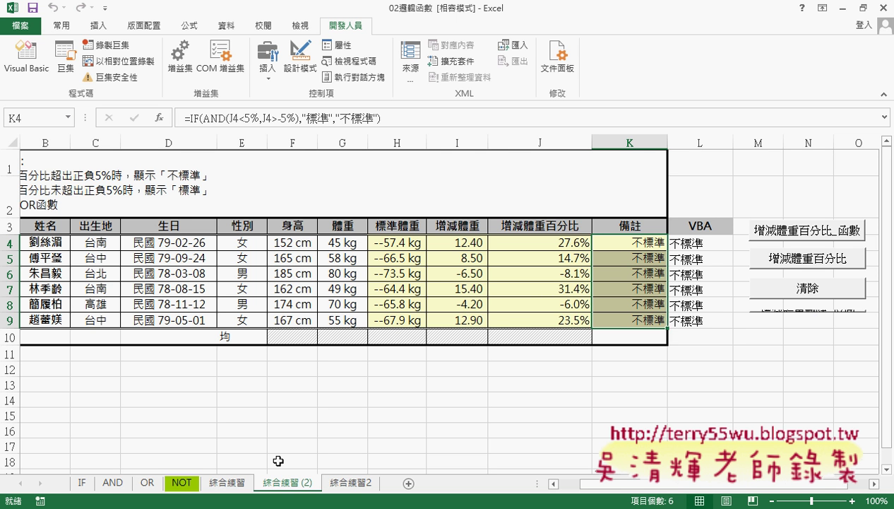
right_click(282, 486)
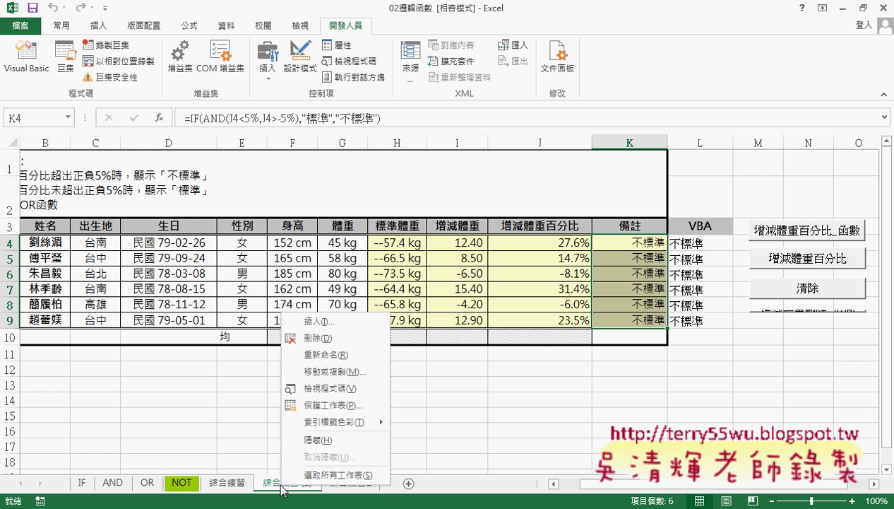
click(330, 339)
click(437, 296)
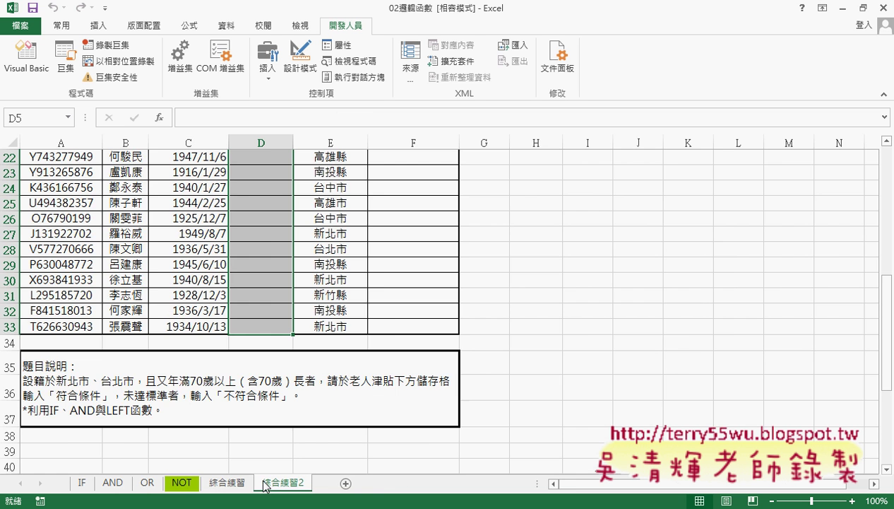
click(228, 483)
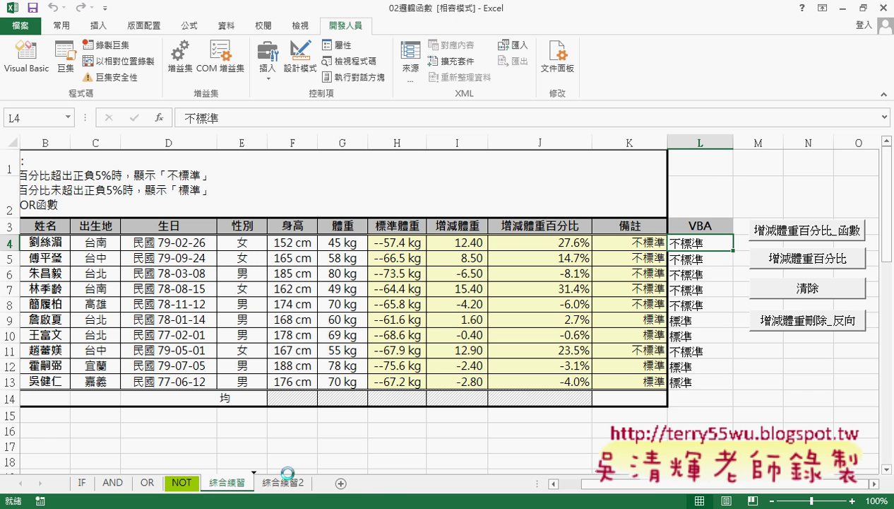
drag(288, 475, 290, 478)
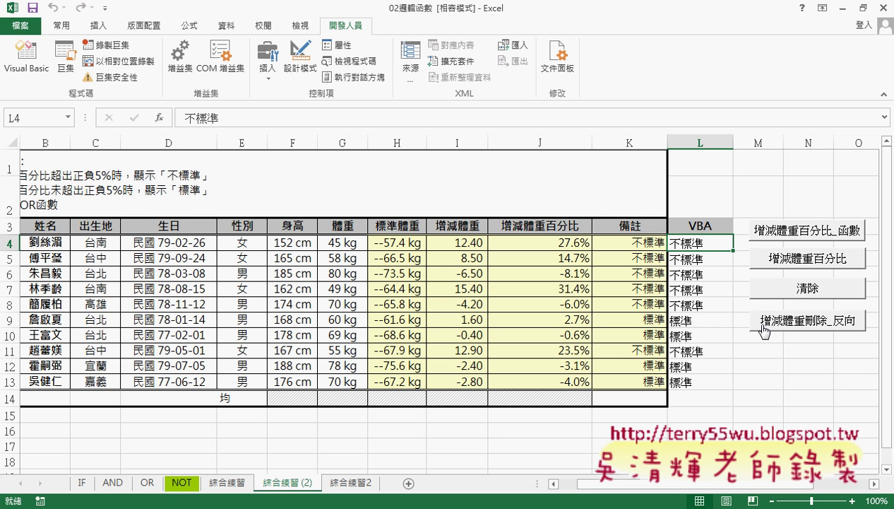
- Open Format Control for the 增減體重刪除_反向 button and show its positioning properties
right_click(765, 324)
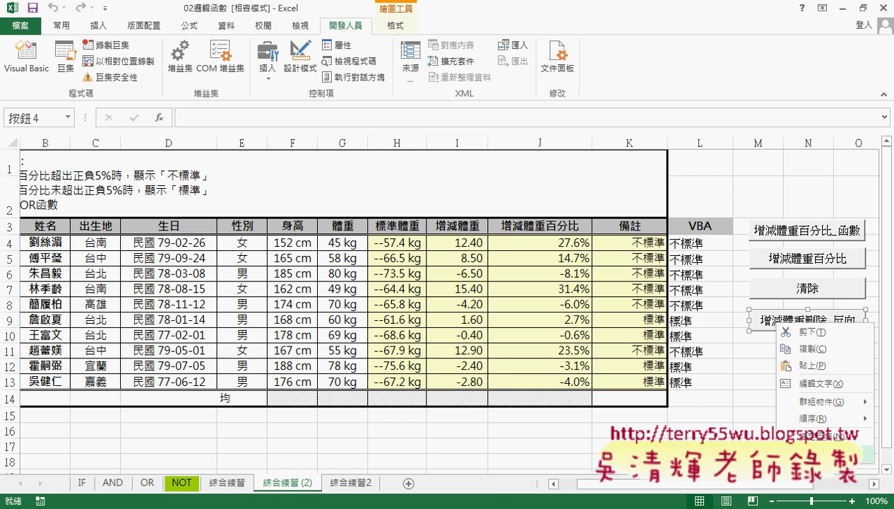
click(826, 453)
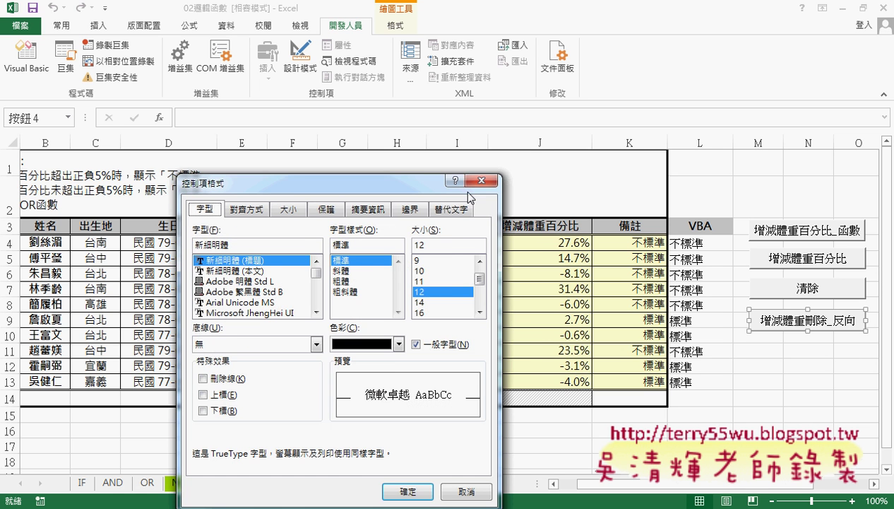
drag(431, 188, 508, 144)
click(439, 167)
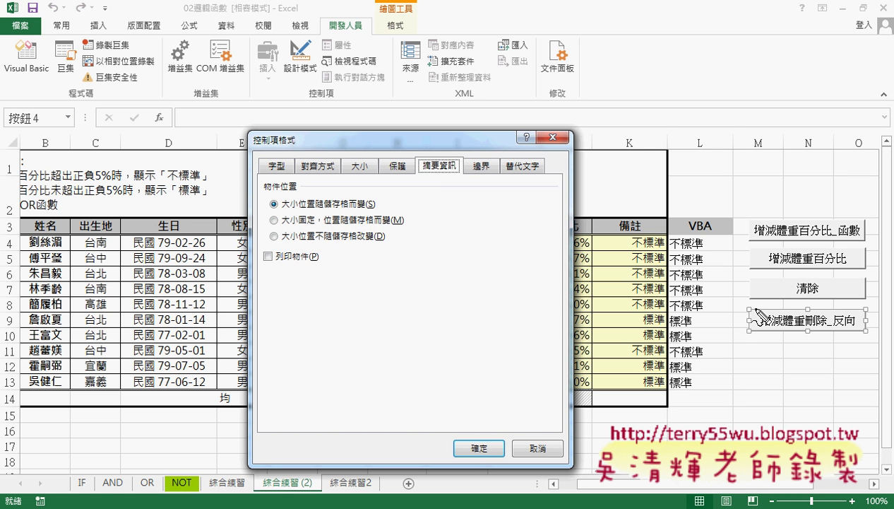
- Highlight the positioning options, then choose 大小位置不隨儲存格改變 and confirm with OK
drag(747, 305, 735, 338)
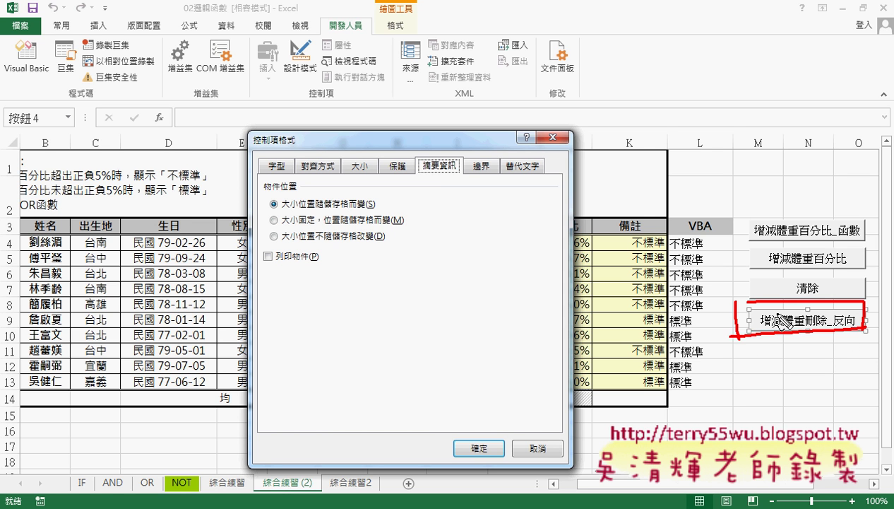
drag(283, 211, 333, 209)
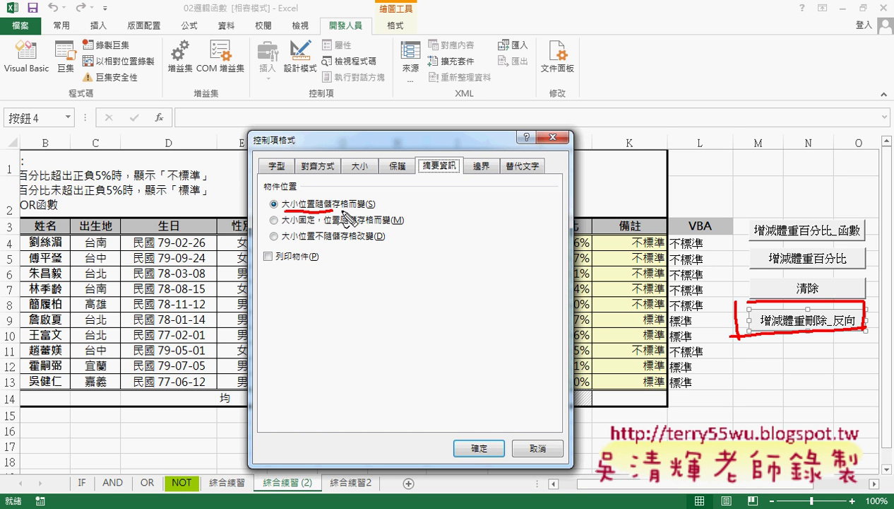
drag(332, 209, 367, 207)
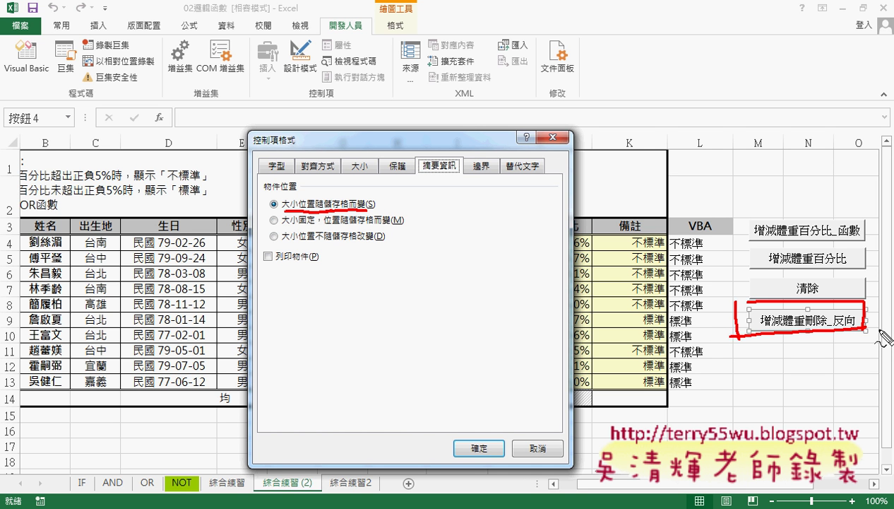
drag(387, 241, 321, 233)
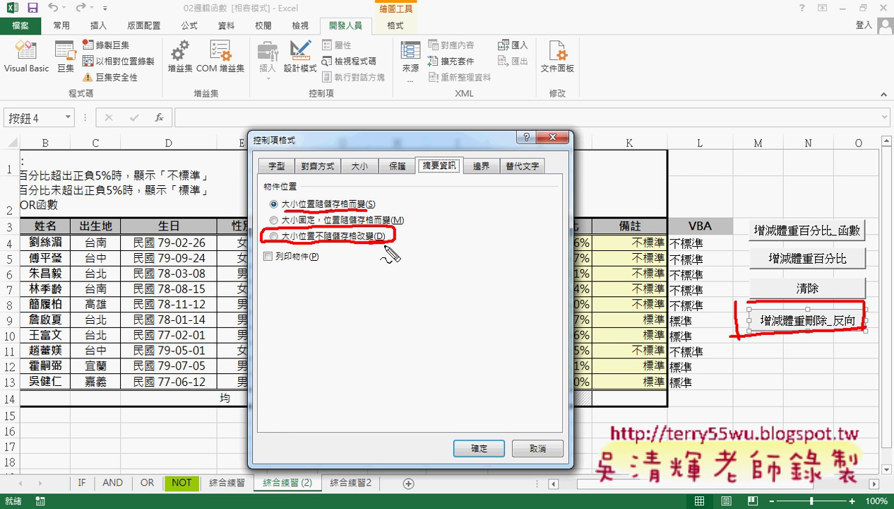
key(Escape)
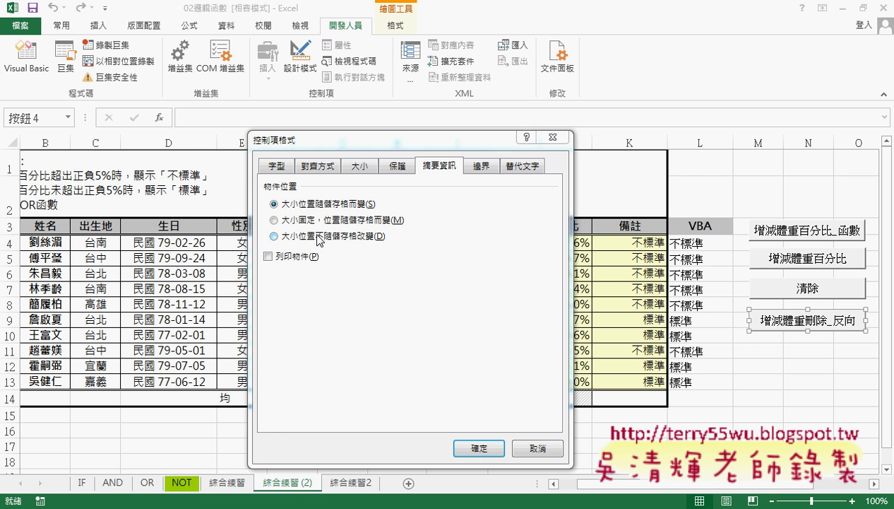
click(274, 236)
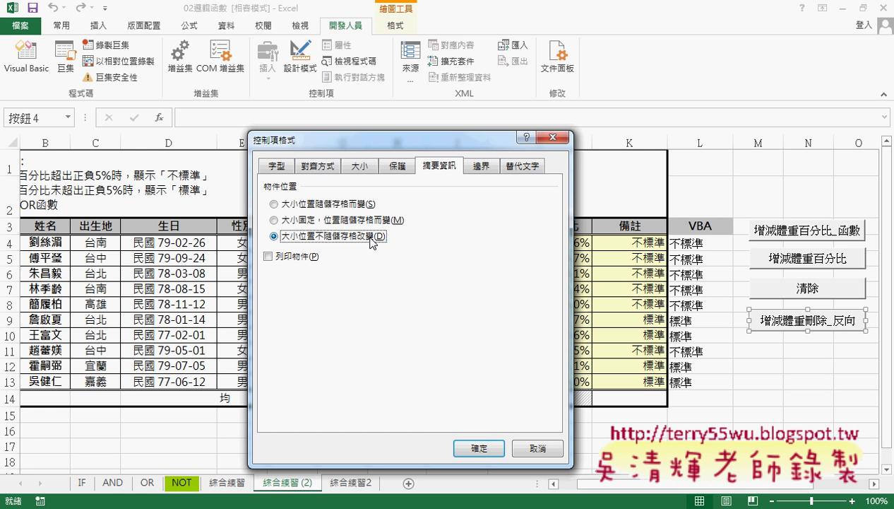
click(475, 448)
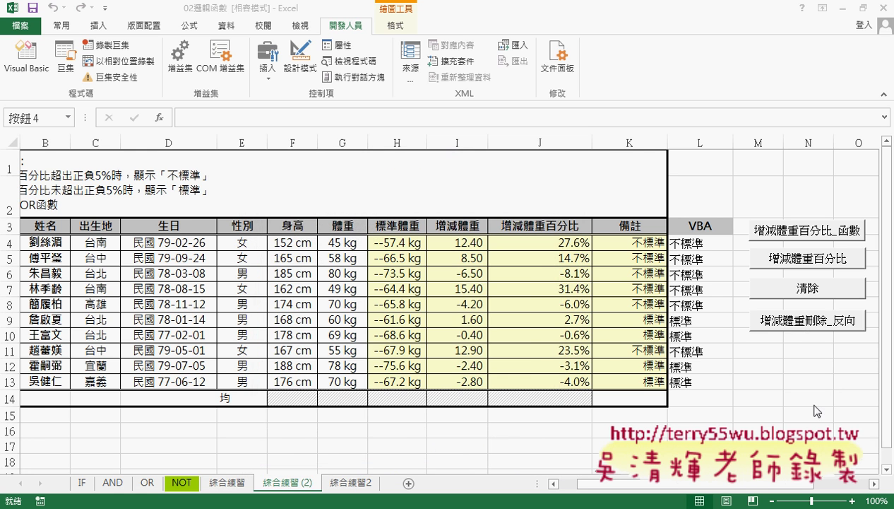
- Run 增減體重刪除_反向 on 綜合練習 (2), then copy 綜合練習 as 綜合練習 (3) and select row 9
click(799, 364)
click(802, 322)
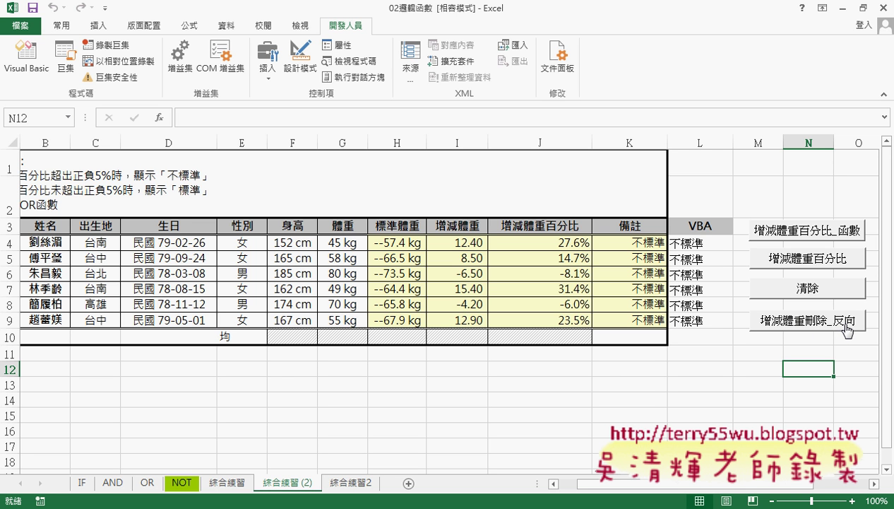
click(229, 483)
drag(274, 480, 283, 484)
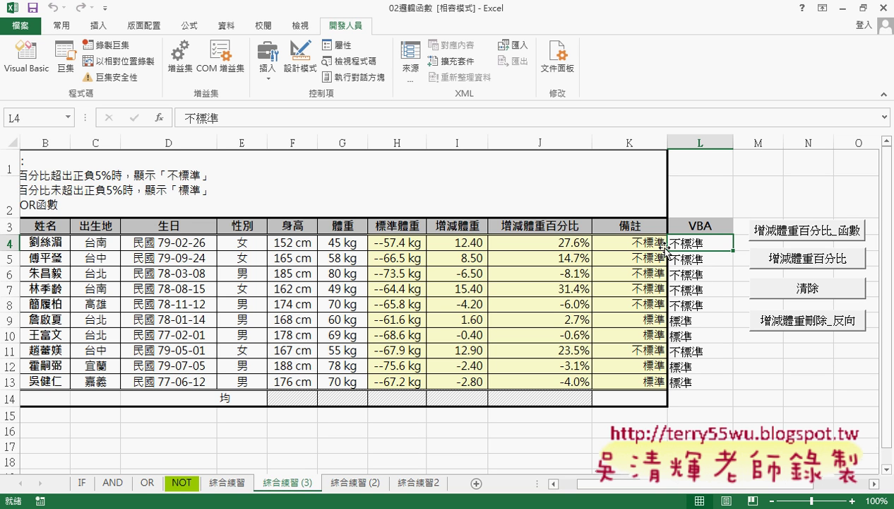
click(694, 325)
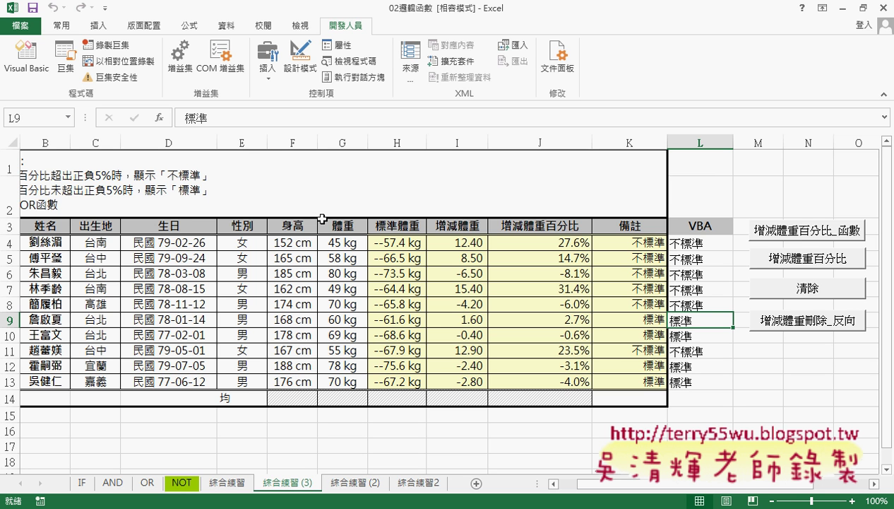
click(11, 319)
- Leave row 9 in place and delete row 13 from the 綜合練習 (3) table via its row header
right_click(193, 321)
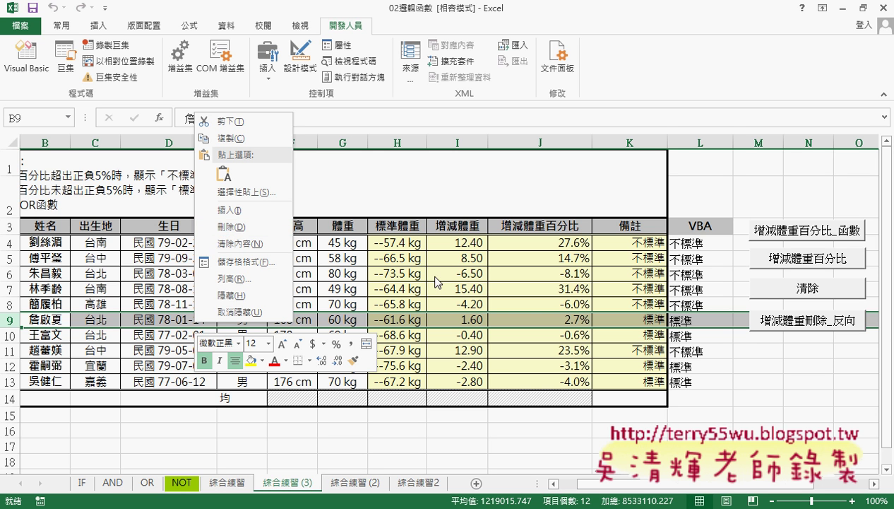
click(645, 383)
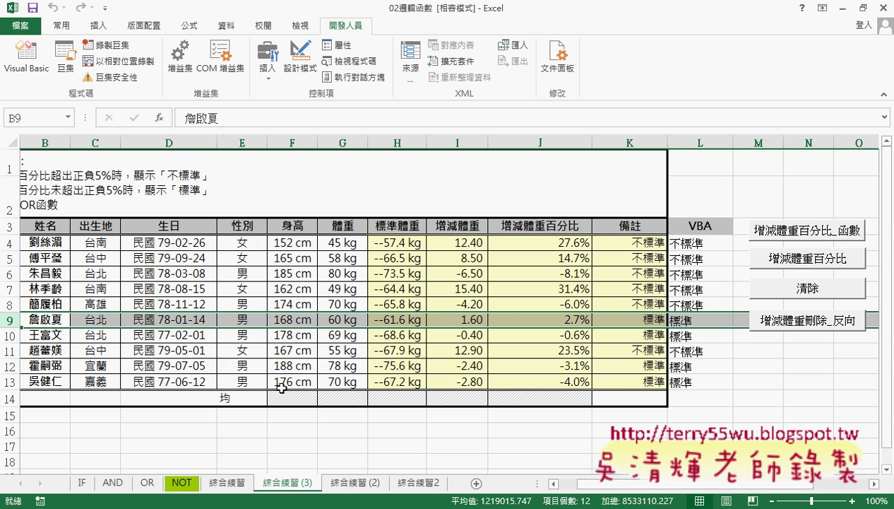
click(7, 382)
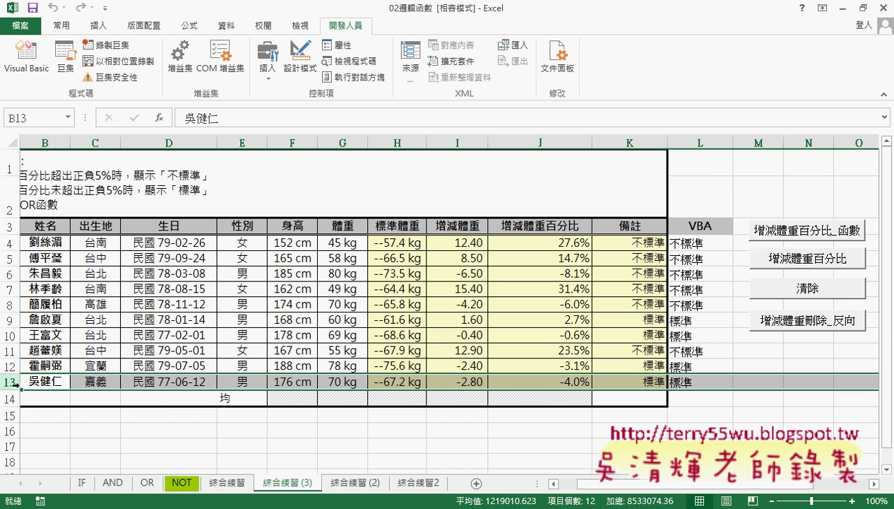
right_click(54, 385)
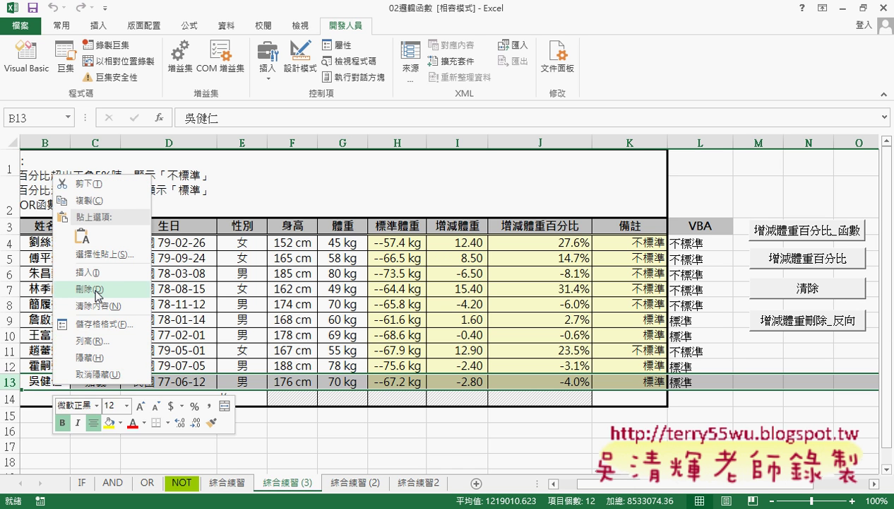
click(97, 290)
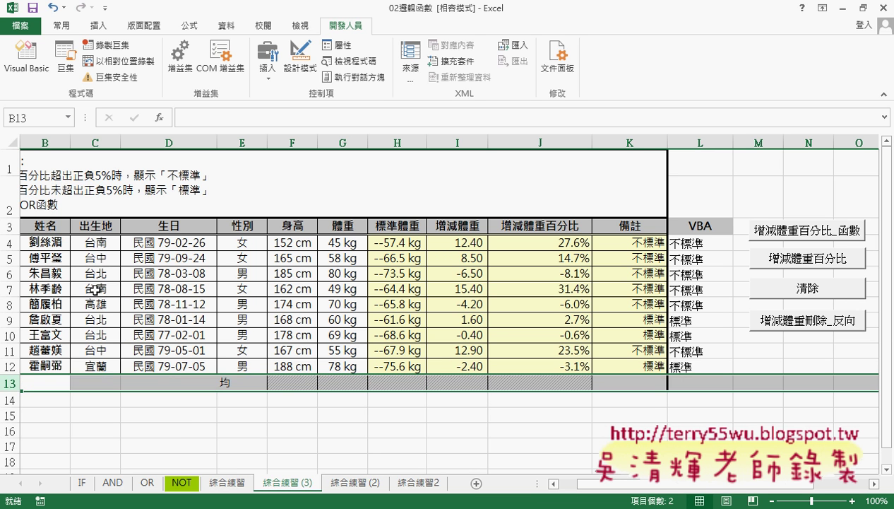
click(49, 367)
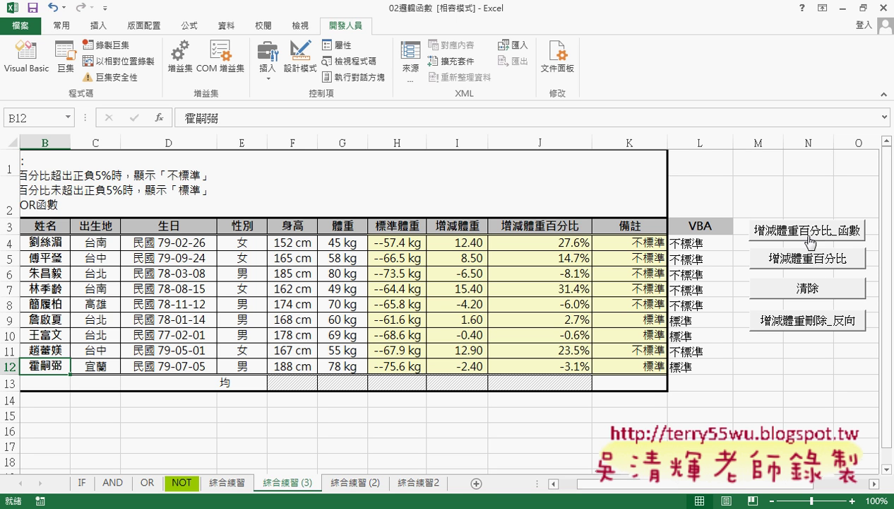
- Clear L4:L12 and rerun 增減體重百分比_函數 to refill it with IF(OR) formulas
drag(710, 242, 713, 372)
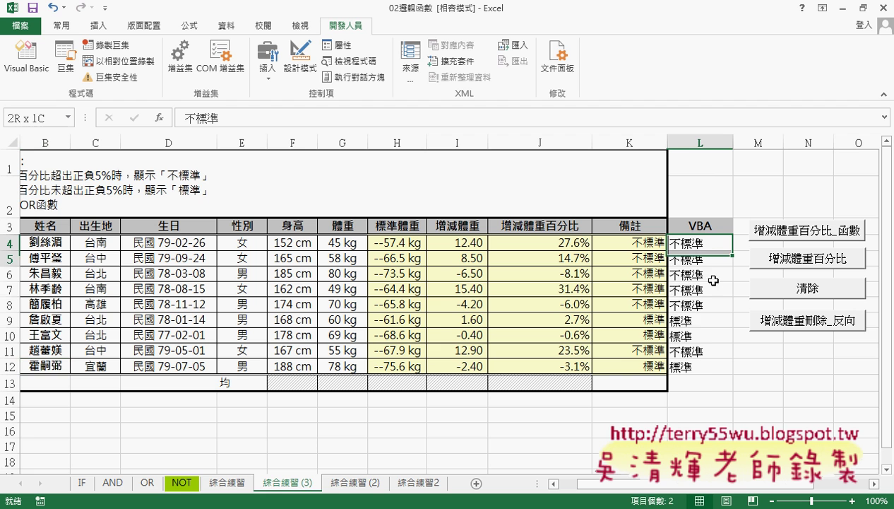
key(Delete)
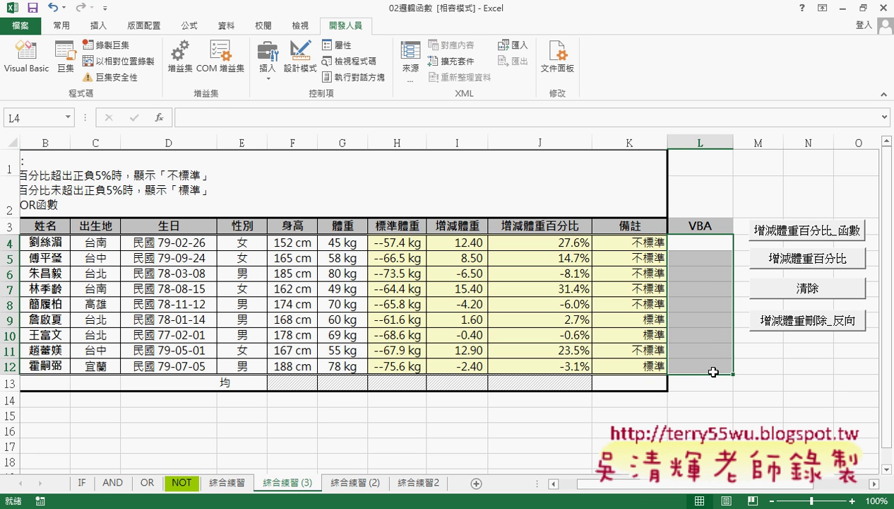
click(803, 362)
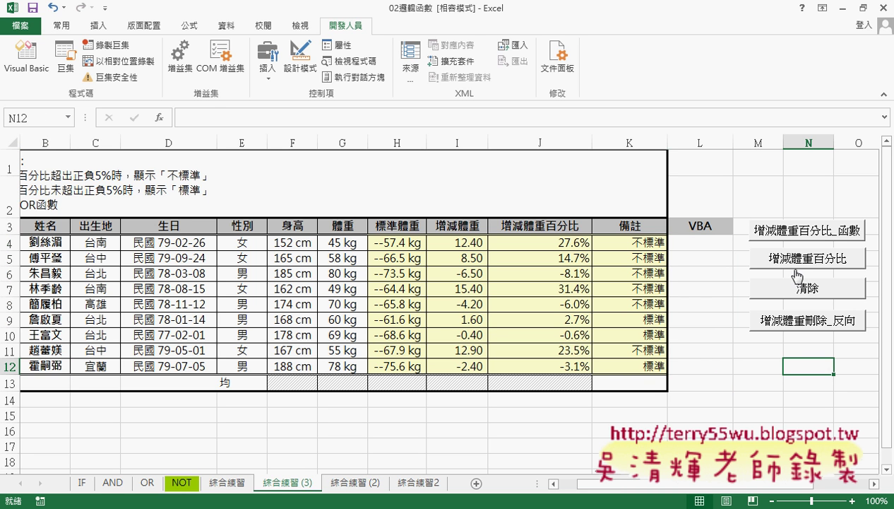
click(820, 233)
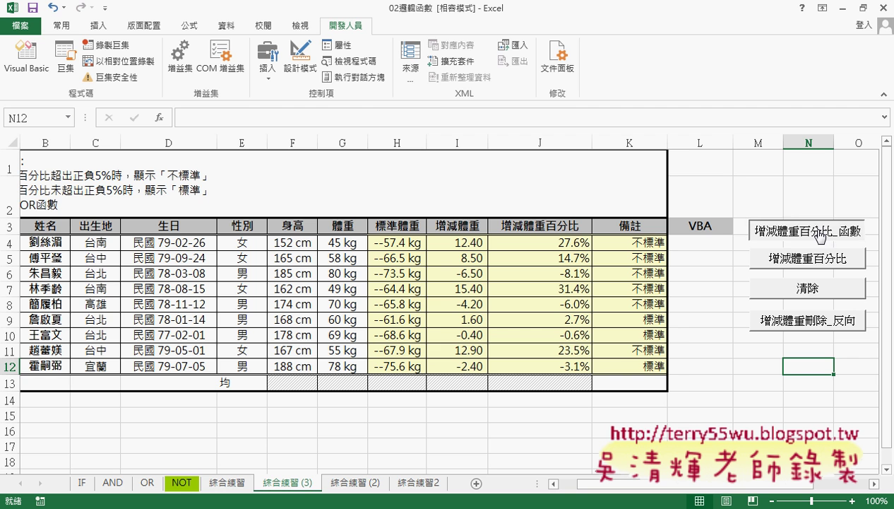
- Compare K4's AND formula with L4's OR formula and copy the OR formula text
click(636, 242)
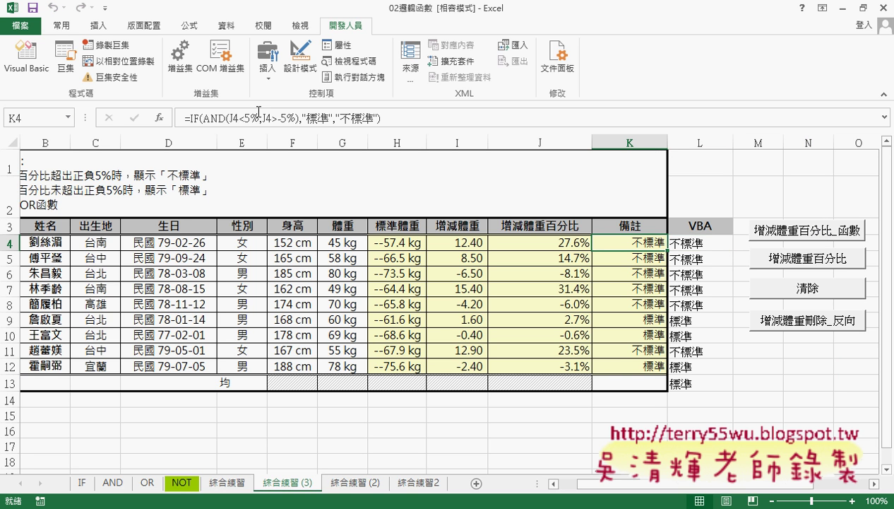
click(702, 244)
double_click(702, 245)
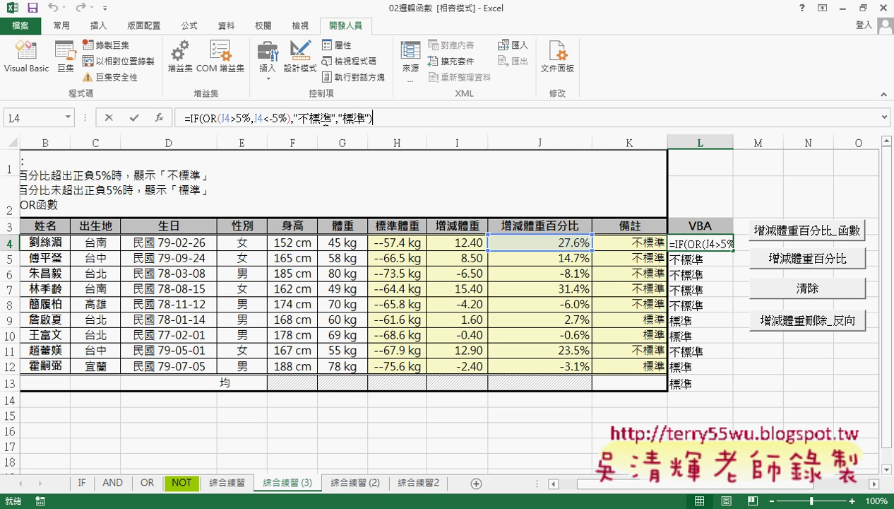
right_click(223, 124)
key(Escape)
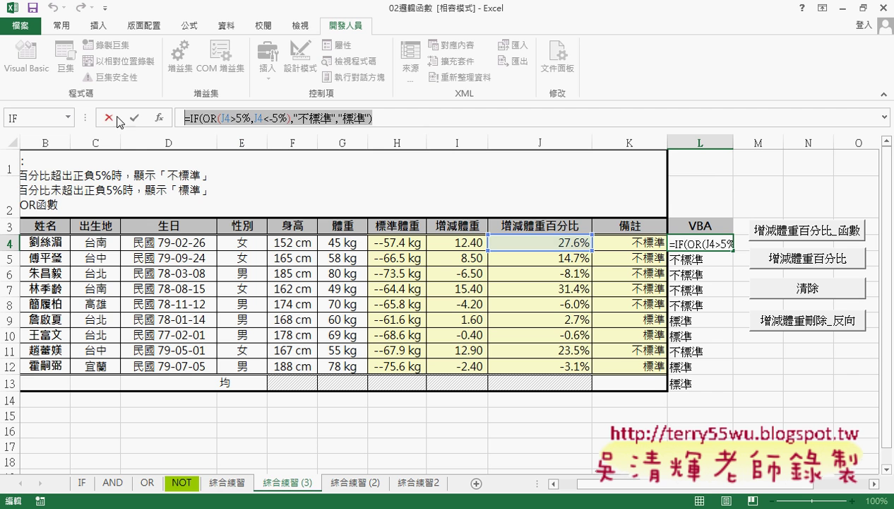
click(112, 118)
- Paste the OR formula into K4, commit it, and fill it down to K12
click(638, 242)
double_click(638, 243)
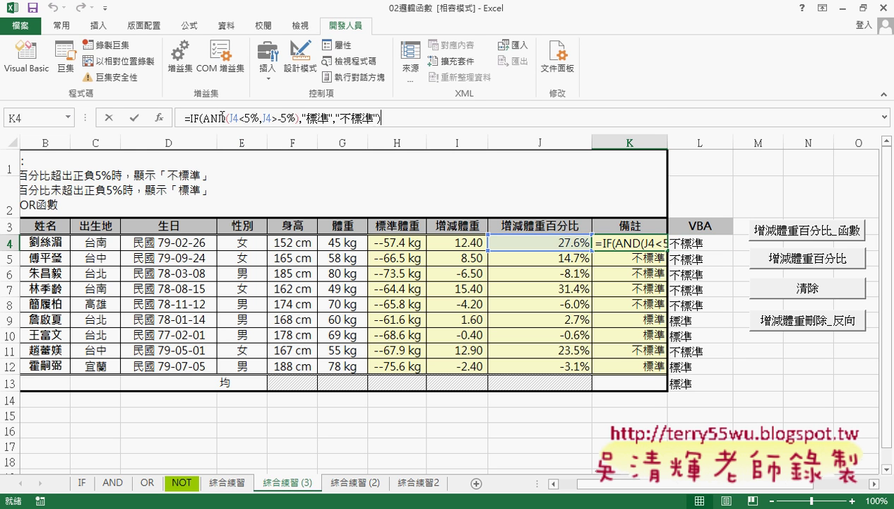
right_click(230, 118)
click(259, 176)
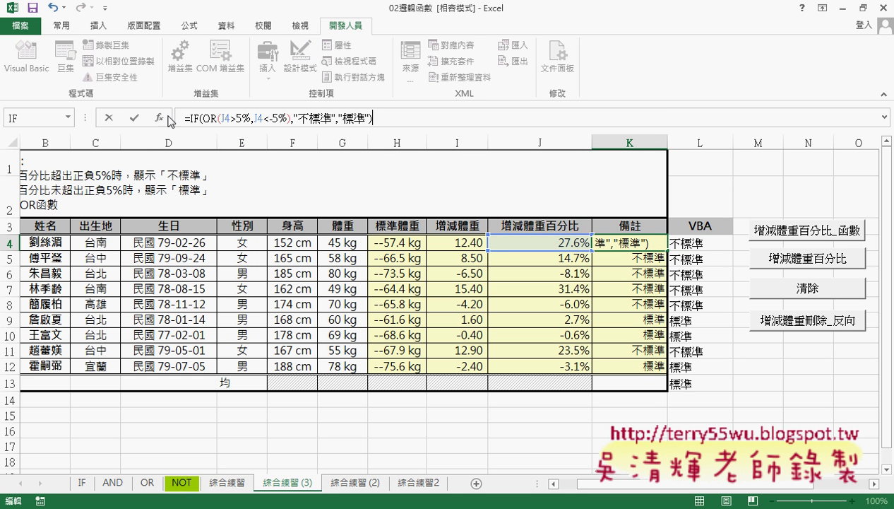
key(ctrl+Return)
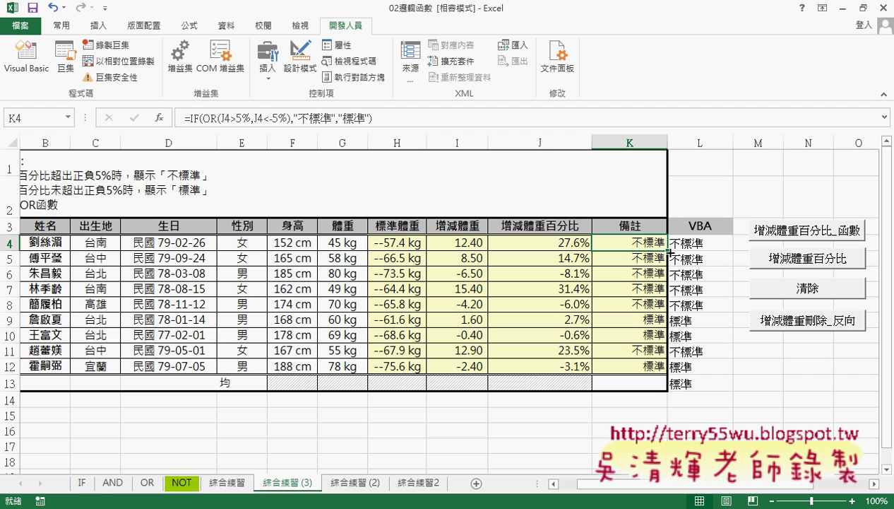
drag(666, 250, 657, 368)
click(631, 242)
click(707, 241)
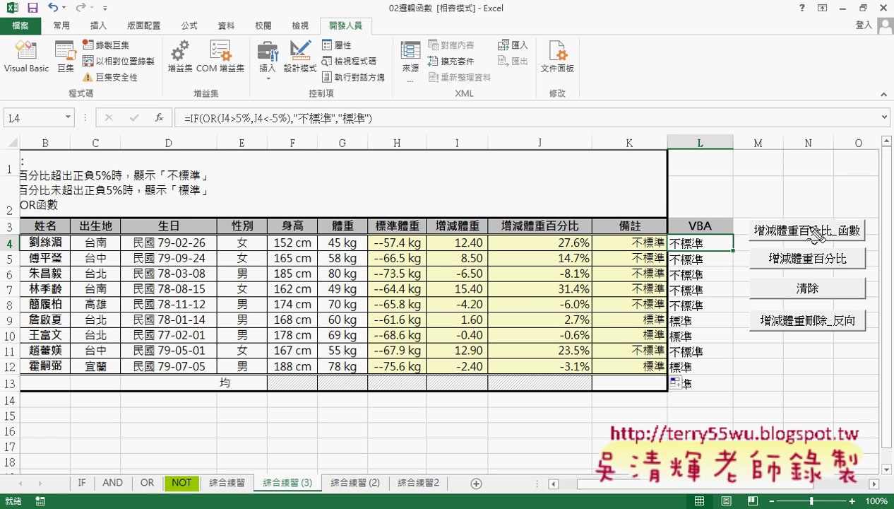
drag(17, 238, 17, 253)
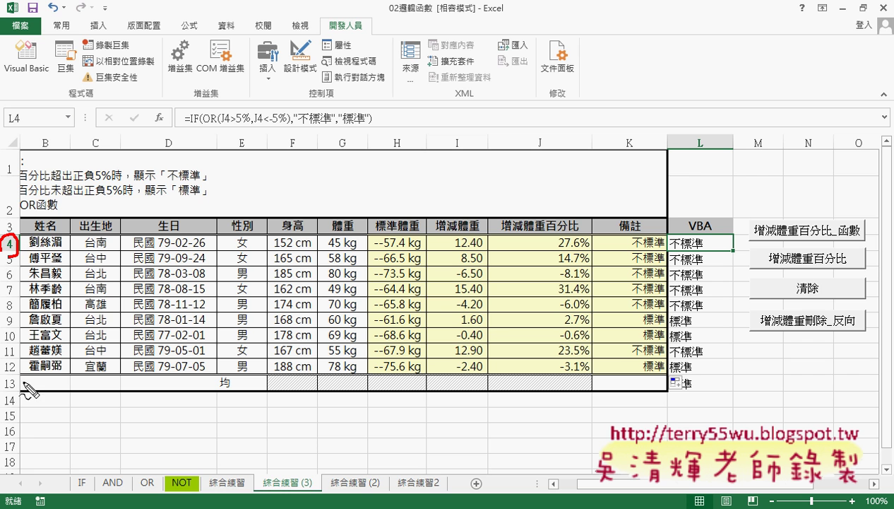
drag(14, 360, 25, 375)
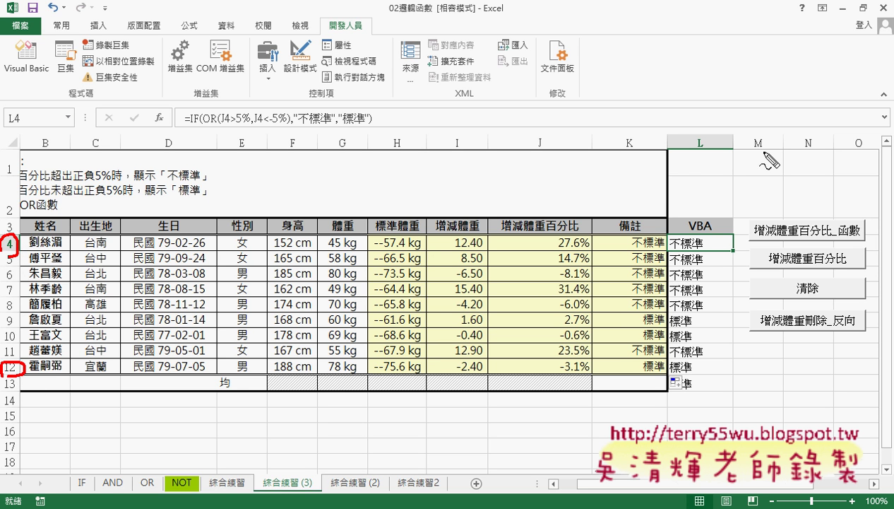
drag(699, 144, 699, 151)
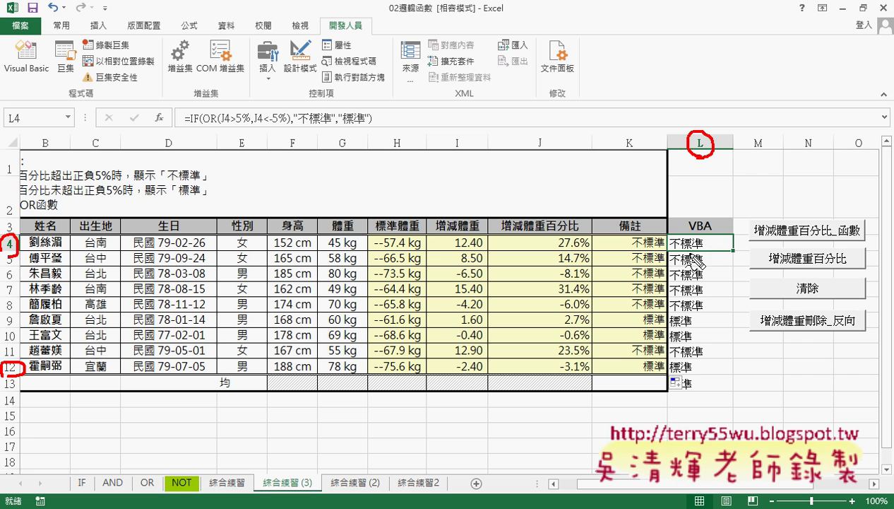
drag(695, 233, 698, 235)
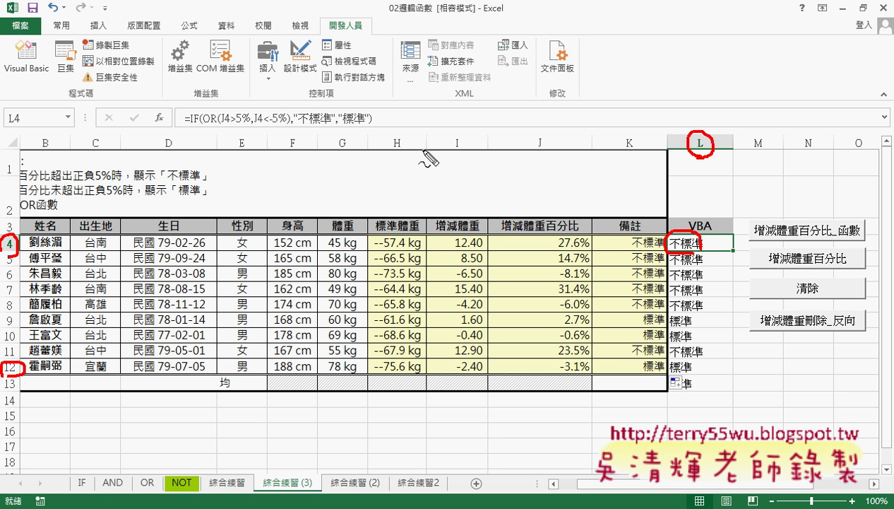
mouse_move(367, 130)
mouse_down()
mouse_move(233, 130)
mouse_move(166, 114)
mouse_move(387, 126)
mouse_up()
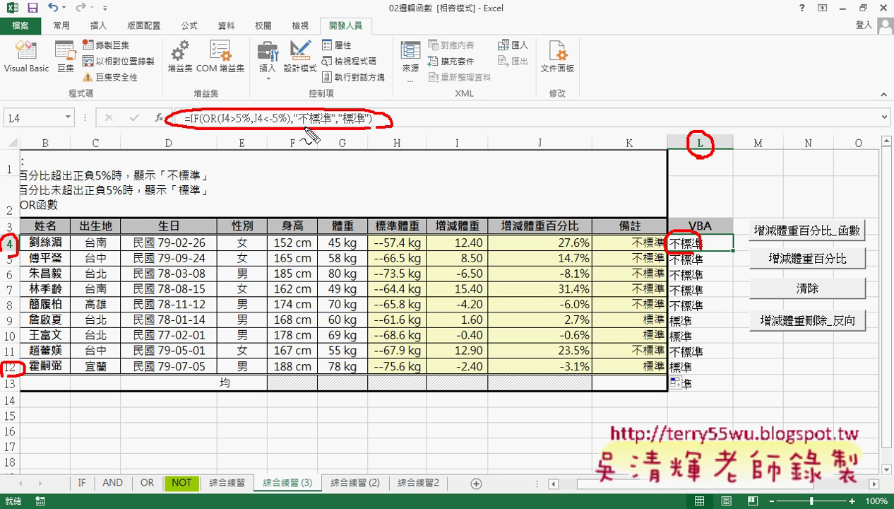
drag(289, 127, 298, 125)
drag(221, 129, 232, 128)
drag(14, 248, 17, 240)
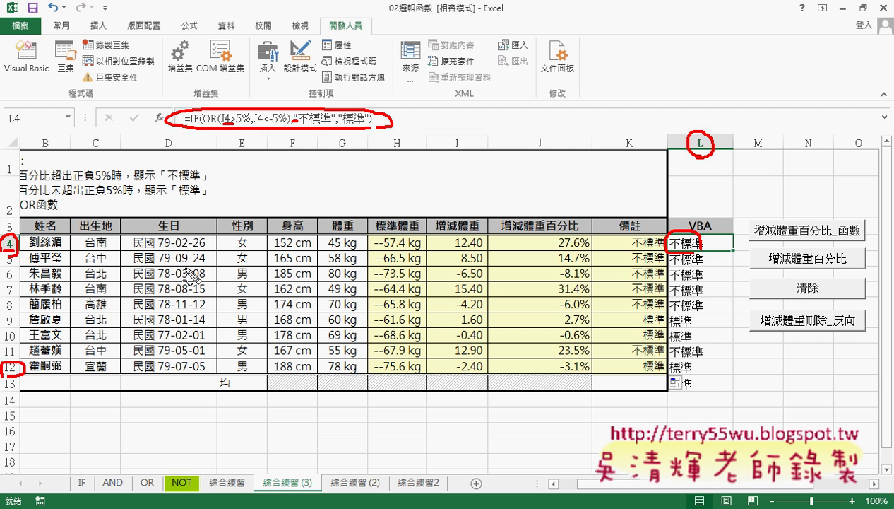
key(Escape)
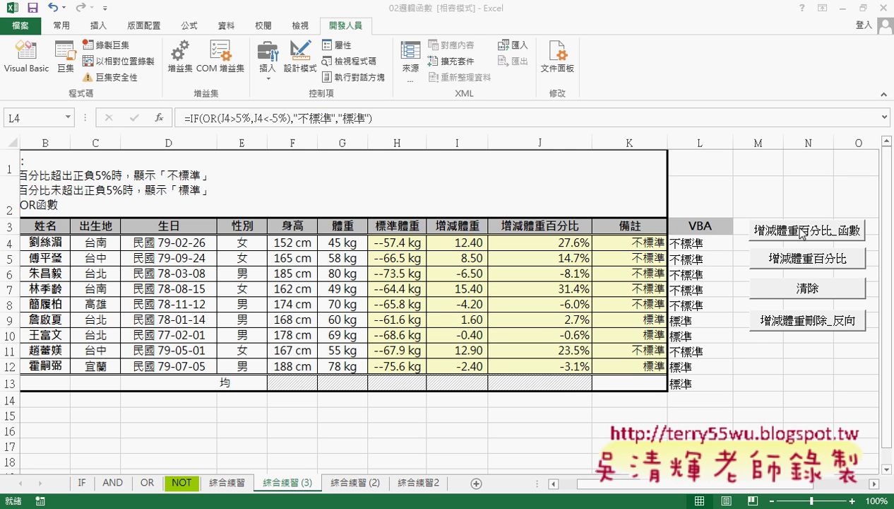
- Rerun the column-L fill macro, then open the button's assigned macro code in the VBA editor
click(802, 233)
right_click(802, 233)
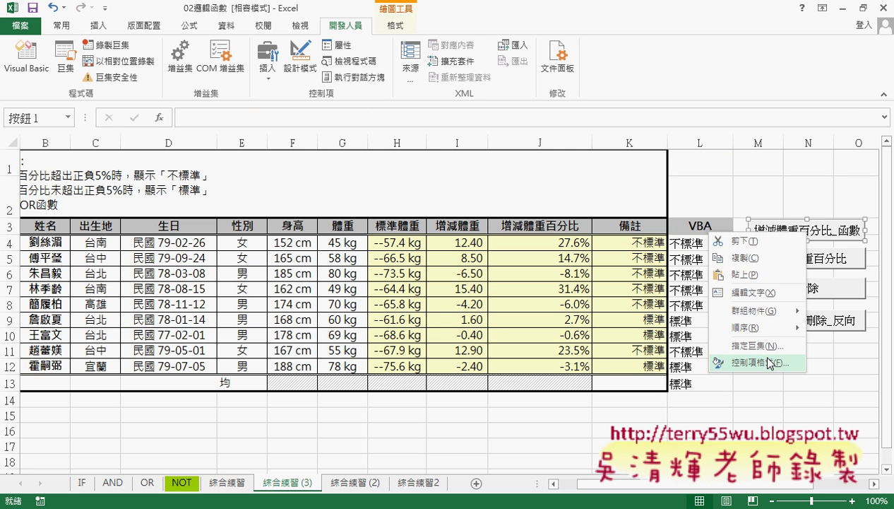
click(749, 363)
click(851, 247)
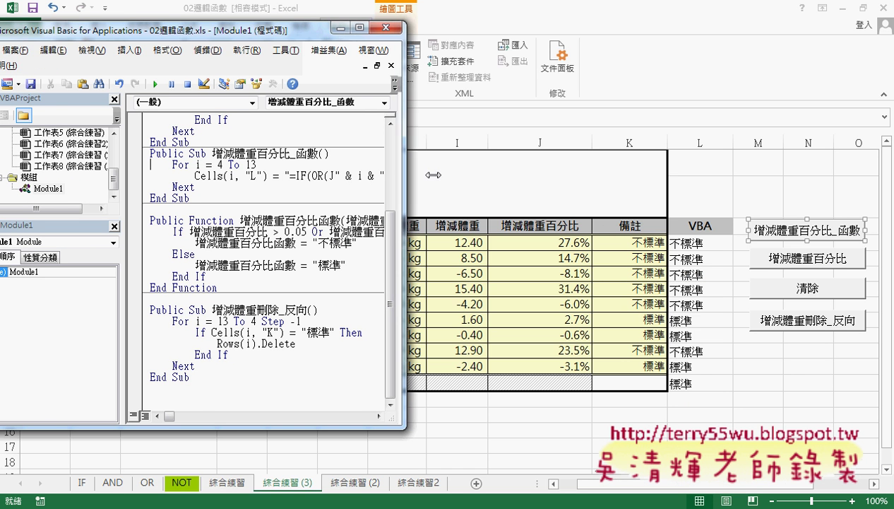
- Widen the VBA editor and Project pane, select Module1, and place the cursor on the empty code line
drag(433, 175, 747, 175)
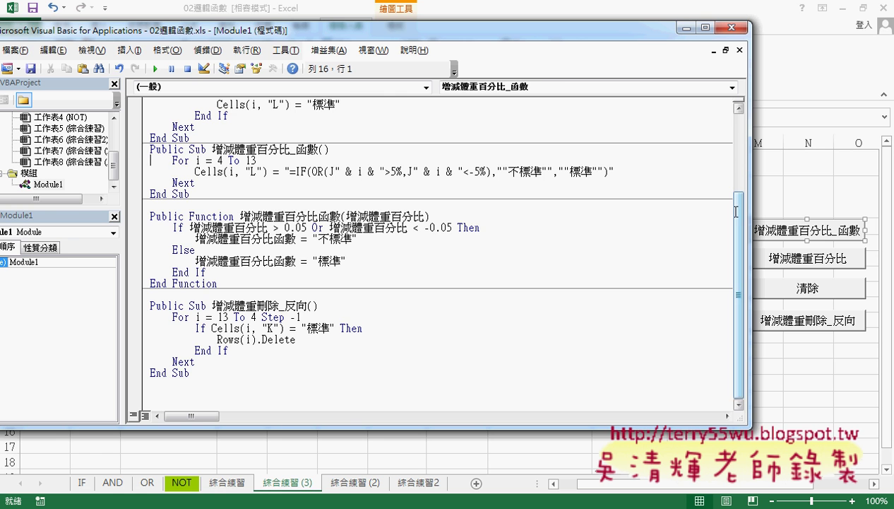
drag(127, 147, 200, 148)
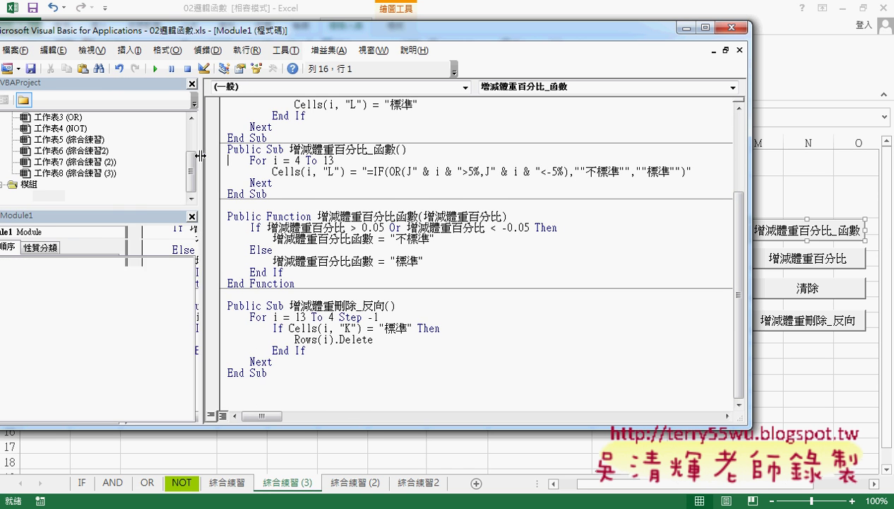
drag(139, 207, 140, 273)
click(48, 251)
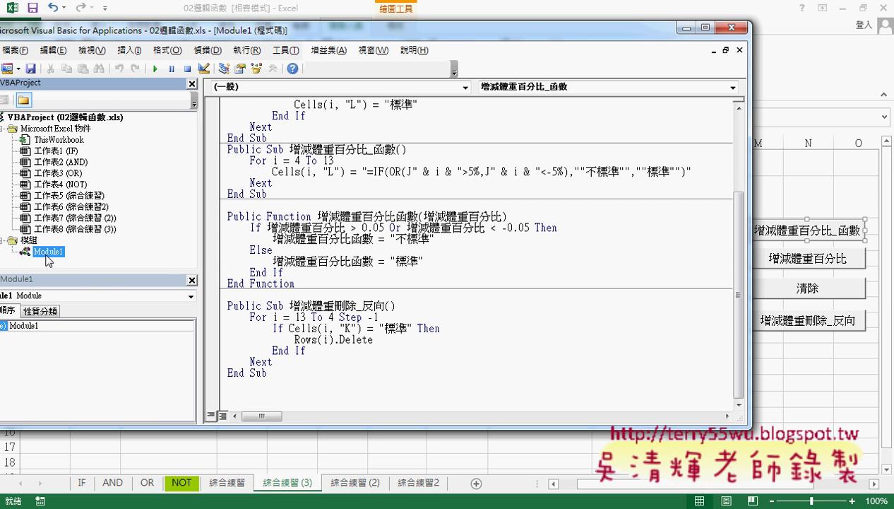
right_click(57, 218)
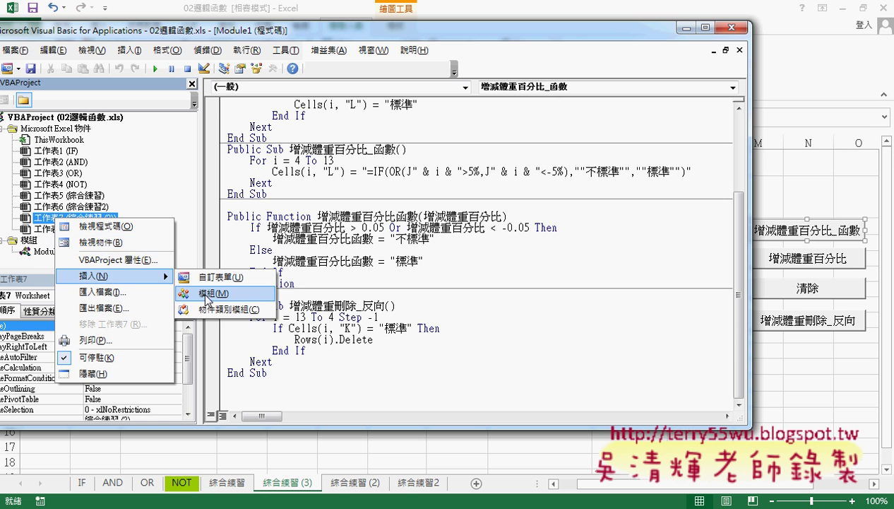
click(411, 207)
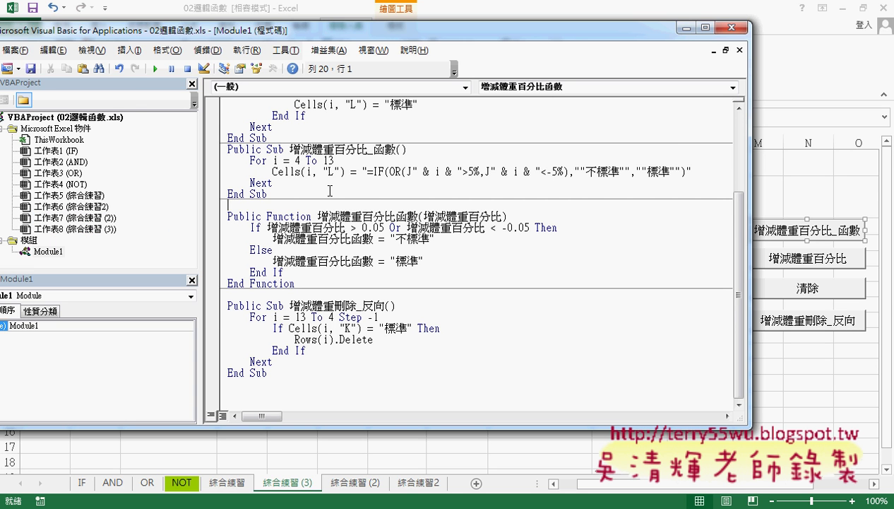
- Open the 新增程序 (Add Procedure) dialog from the Insert menu and position it over the code
click(130, 50)
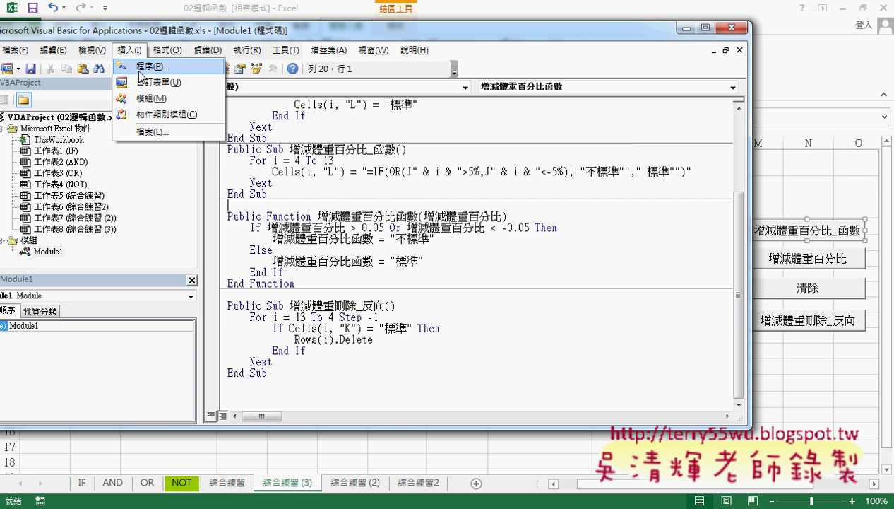
click(141, 66)
drag(380, 113, 304, 178)
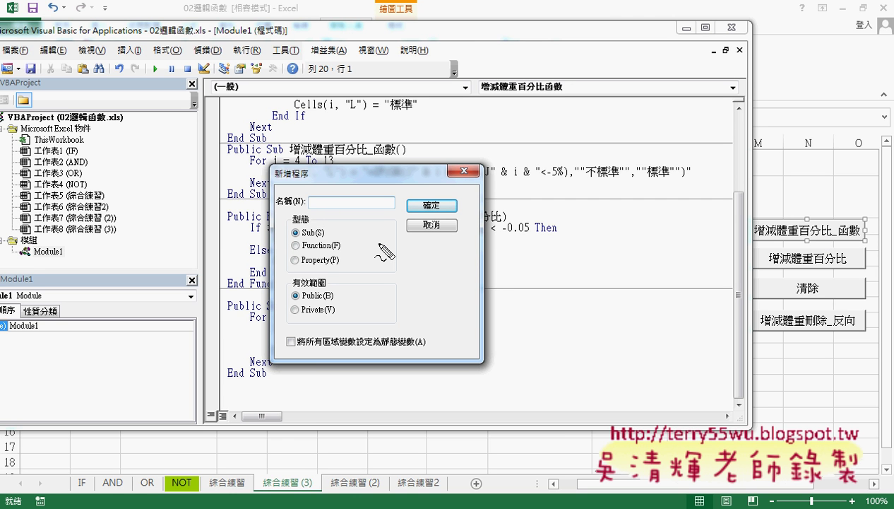
- Cancel the Add Procedure dialog in the VBA editor
drag(297, 239, 311, 238)
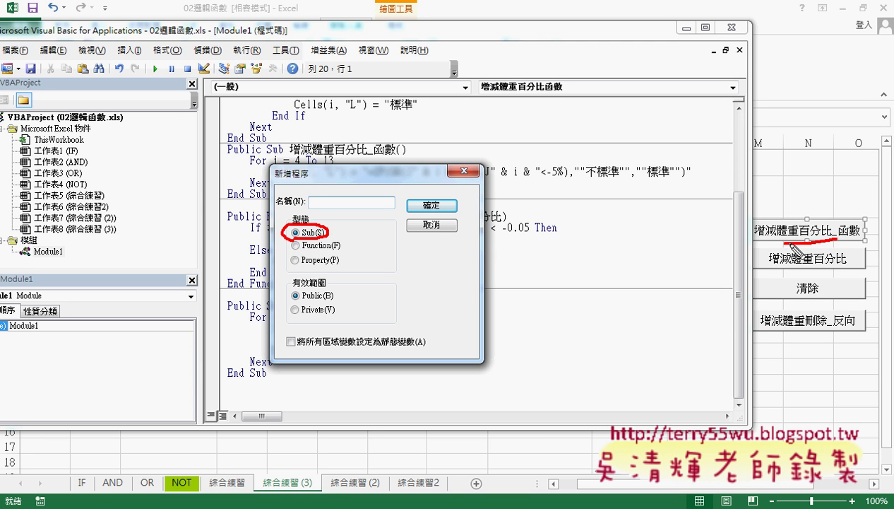
drag(833, 237, 838, 231)
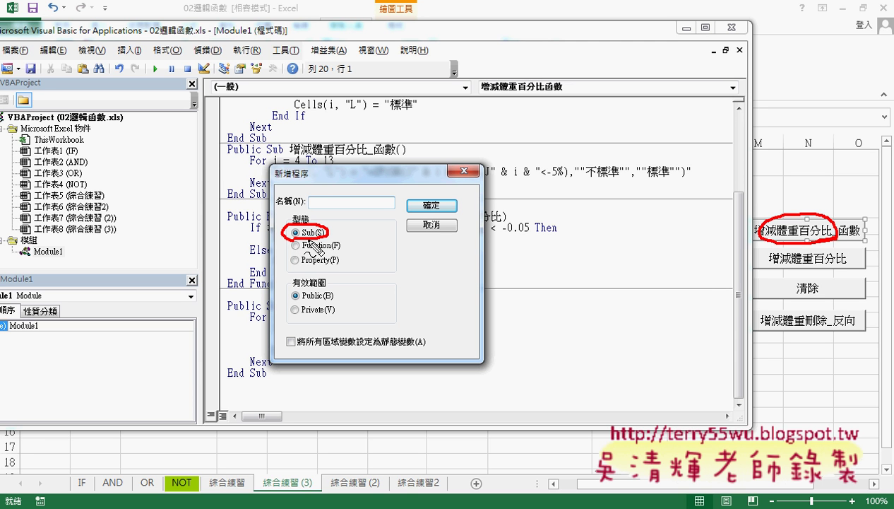
drag(301, 250, 339, 251)
key(Escape)
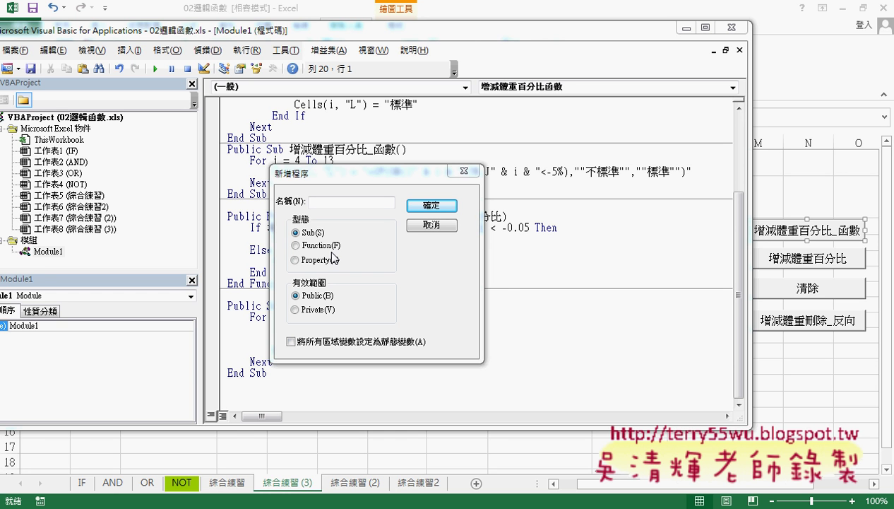
click(430, 225)
- Review the 增減體重百分比_函數 For loop running from 4 to 13, widening the code pane
drag(220, 183, 222, 162)
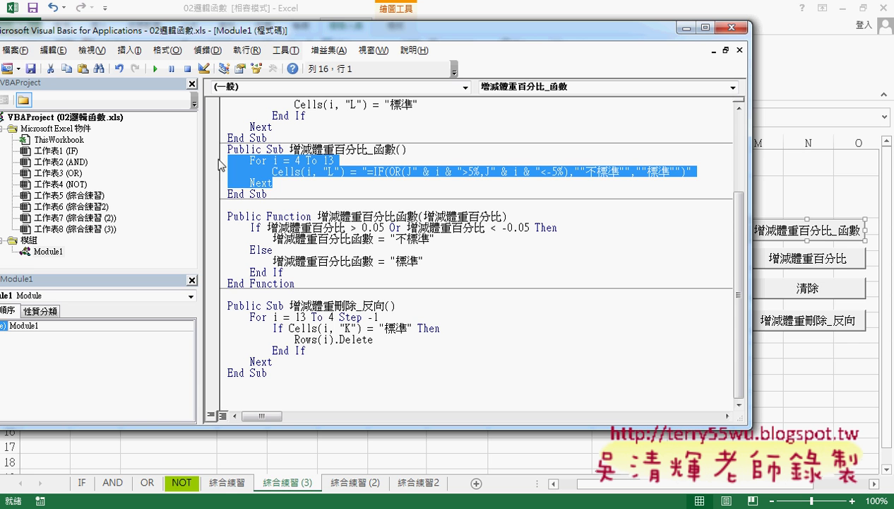
click(305, 170)
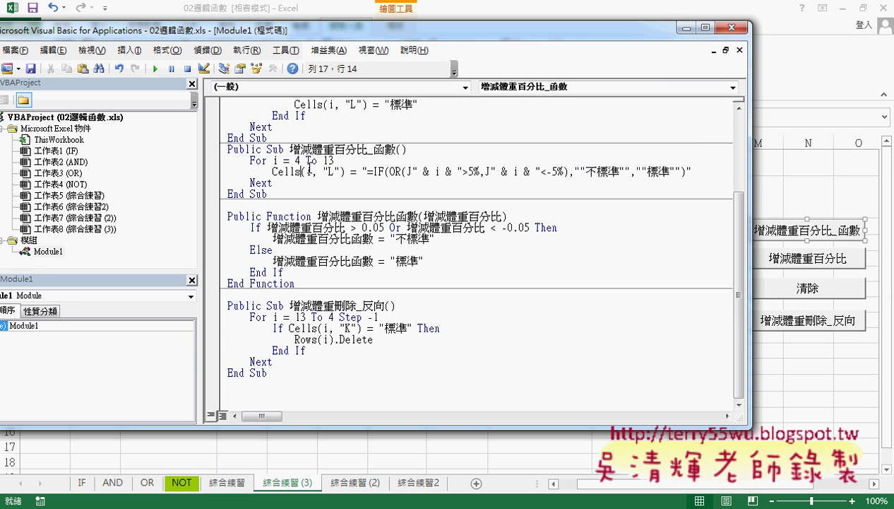
double_click(298, 160)
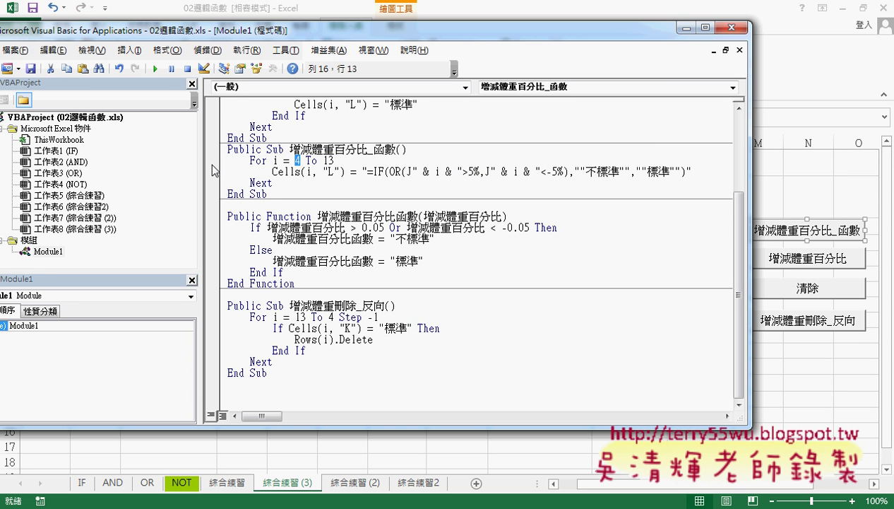
drag(201, 162, 117, 162)
double_click(245, 160)
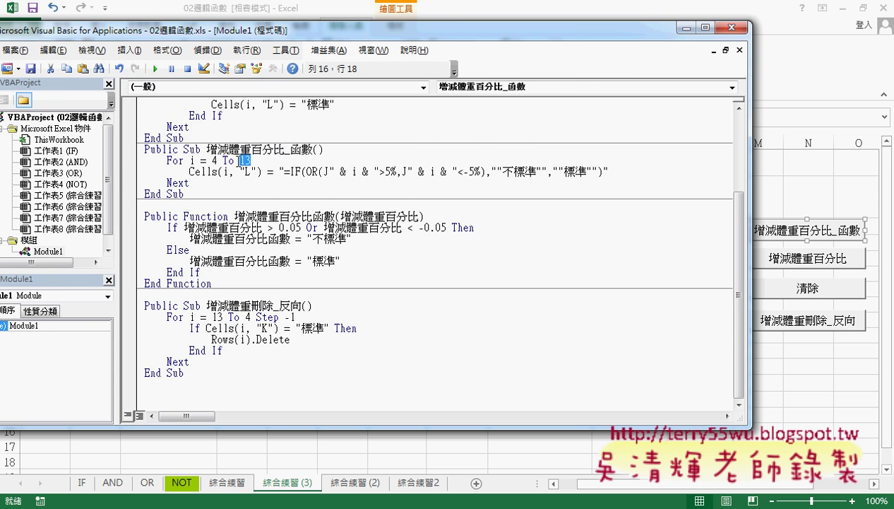
mouse_move(273, 35)
mouse_down()
mouse_move(673, 37)
mouse_move(419, 46)
mouse_up()
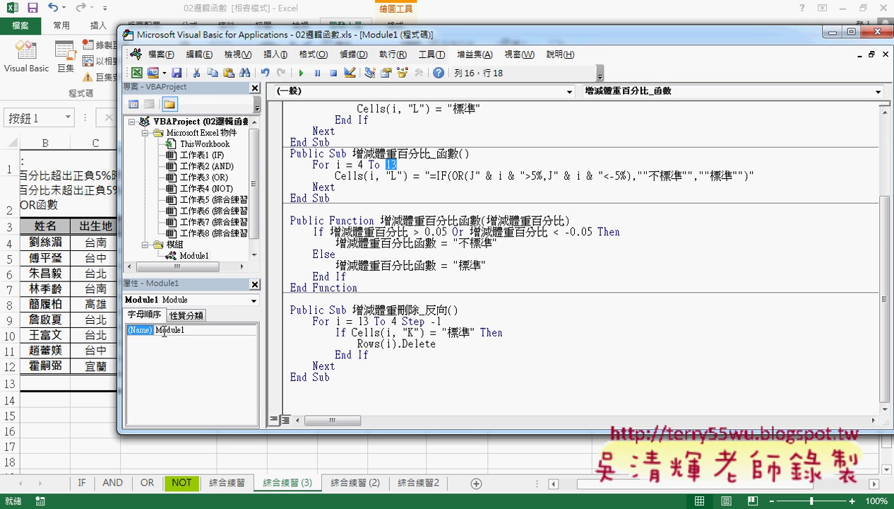
- Check the 綜合練習 VBA results and review the Cells(i, "L") IF(OR formula line
click(234, 487)
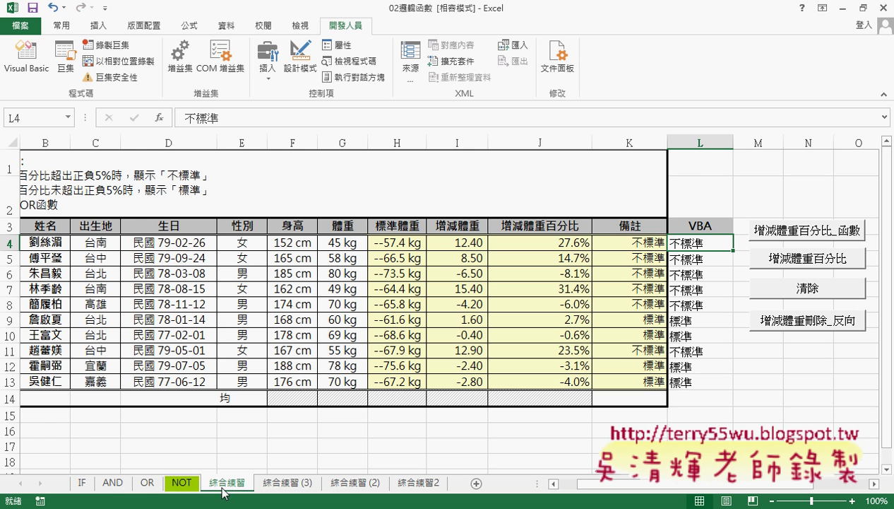
click(289, 459)
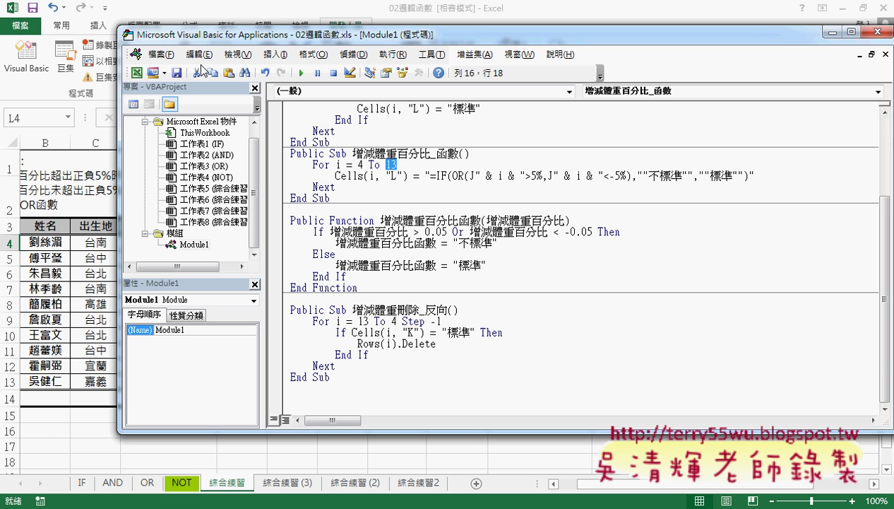
drag(172, 36, 102, 34)
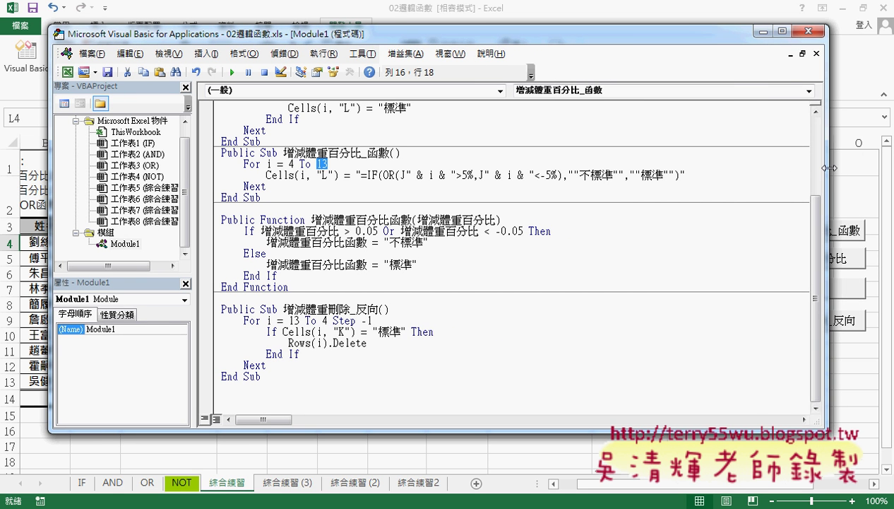
drag(828, 167, 728, 169)
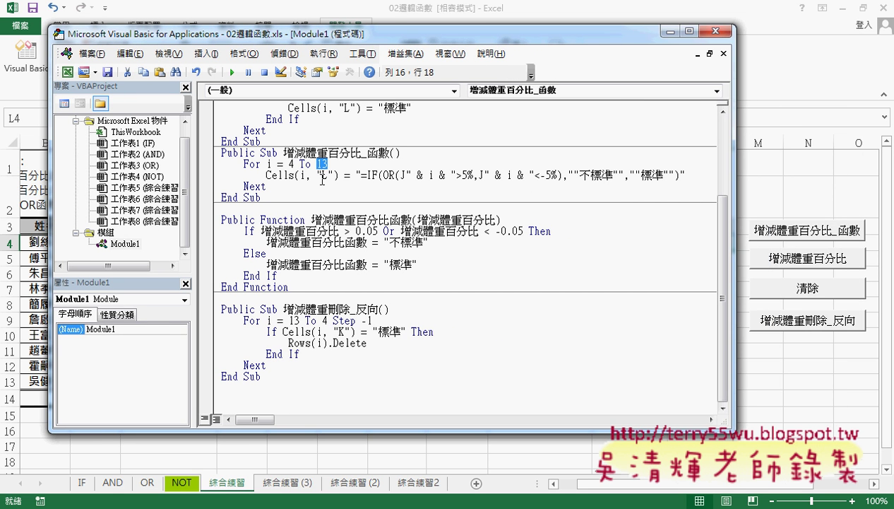
drag(266, 175, 339, 175)
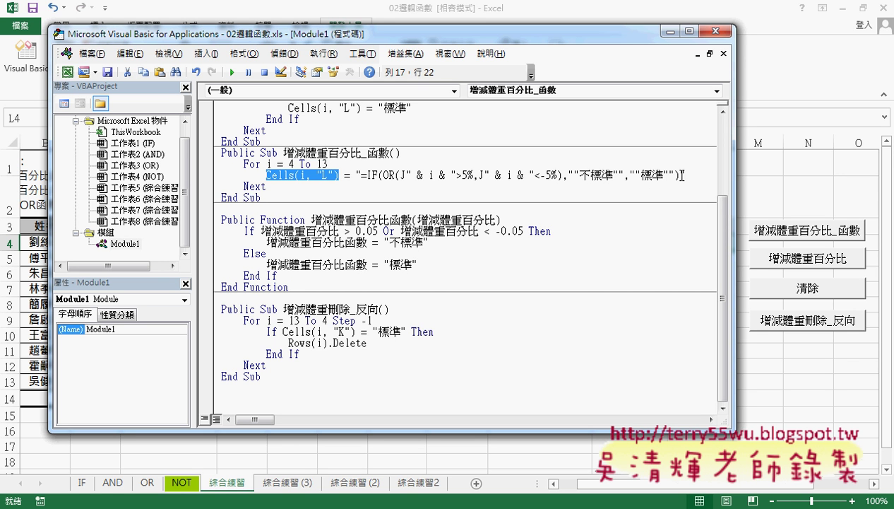
drag(679, 175, 360, 174)
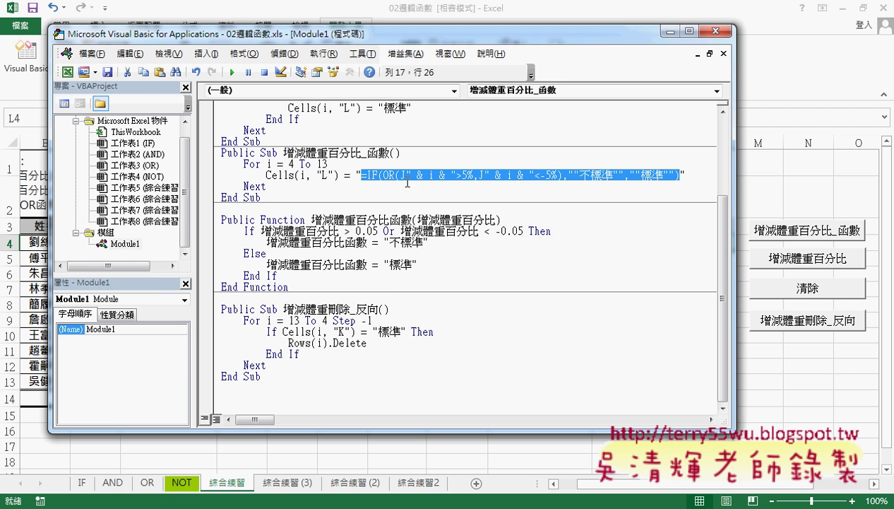
key(Delete)
click(798, 199)
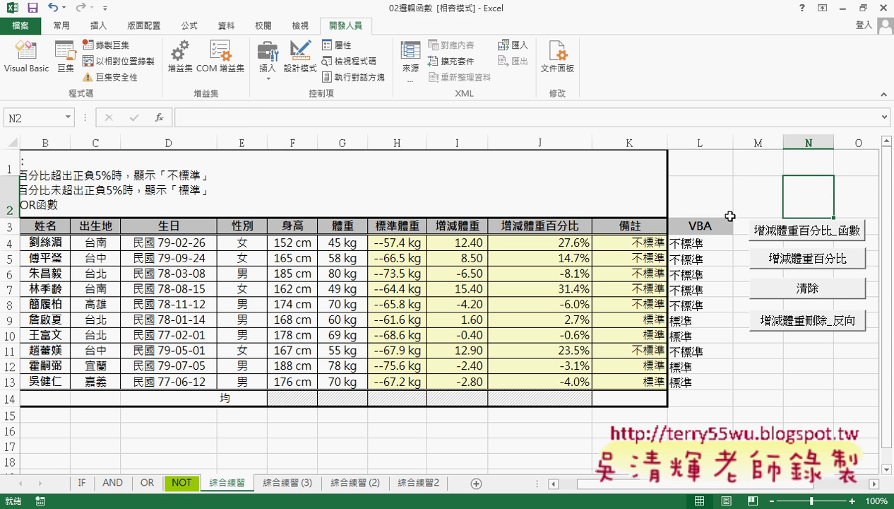
- Copy K4's formula =IF(AND(J4<5%,J4>-5%),"標準","不標準") without changing the cell
click(621, 247)
drag(382, 118, 152, 118)
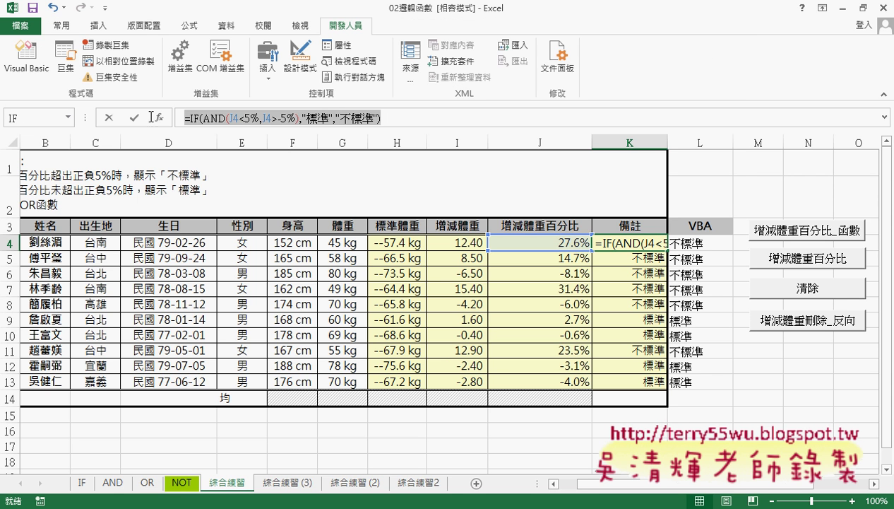
right_click(247, 121)
click(277, 145)
click(110, 120)
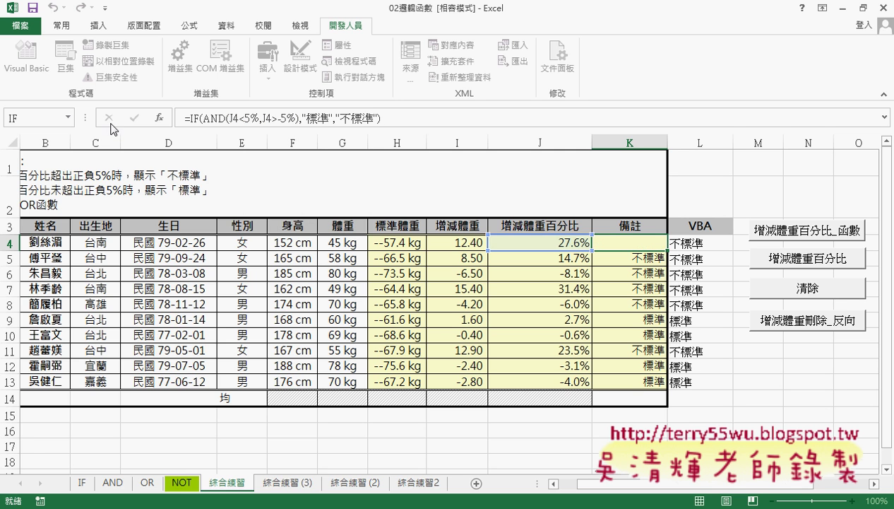
- Launch Notepad from the Accessories program group
click(9, 494)
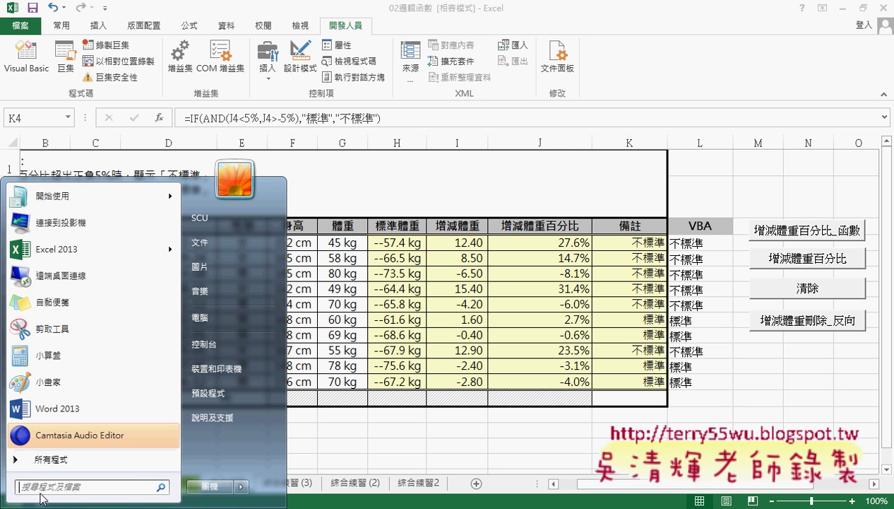
click(68, 465)
scroll(177, 359, down, 2)
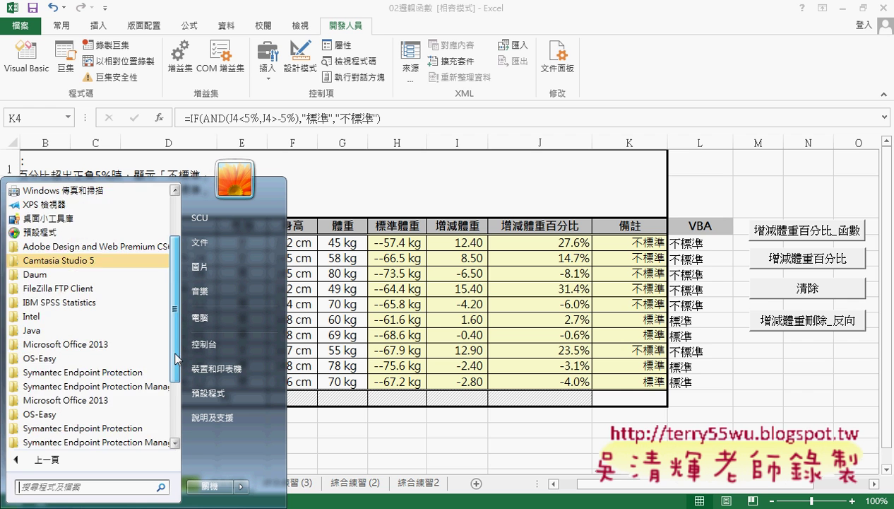
scroll(176, 359, down, 2)
scroll(114, 415, down, 1)
click(113, 389)
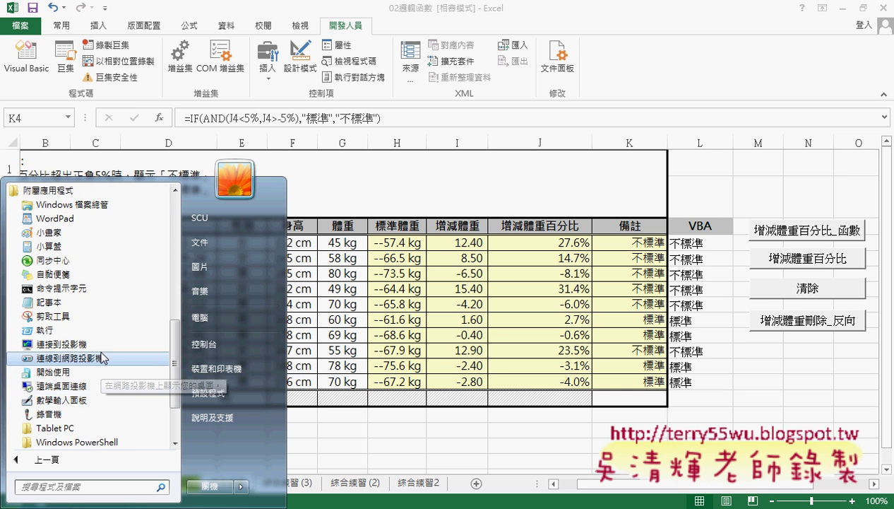
click(49, 302)
- Paste the K4 formula into Notepad and replace every " with "" to double the quotes
right_click(295, 231)
click(327, 295)
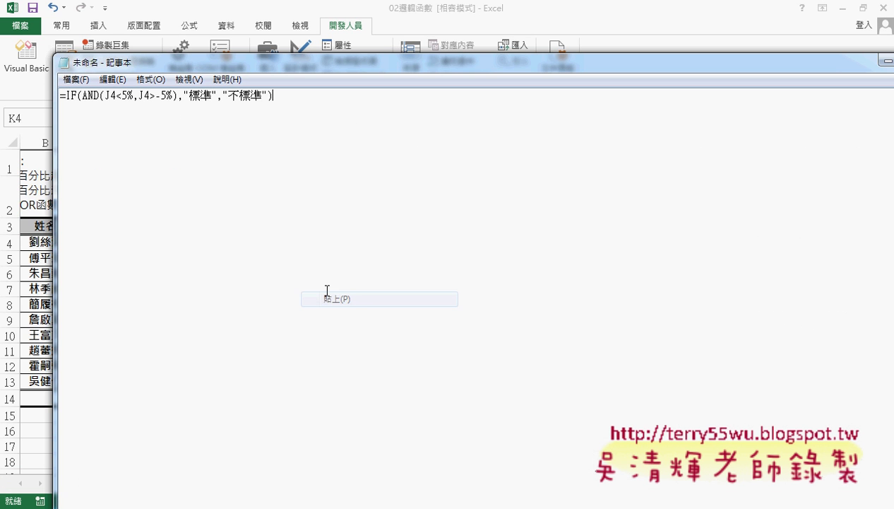
click(113, 79)
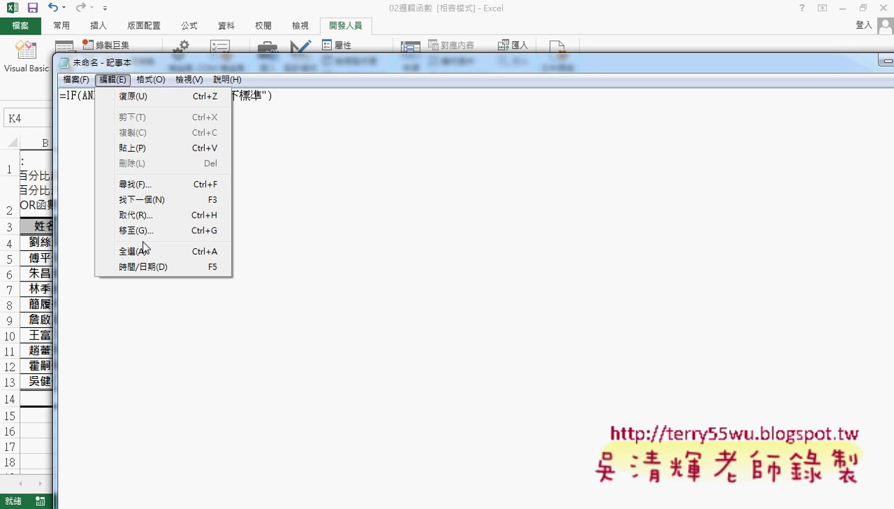
click(151, 212)
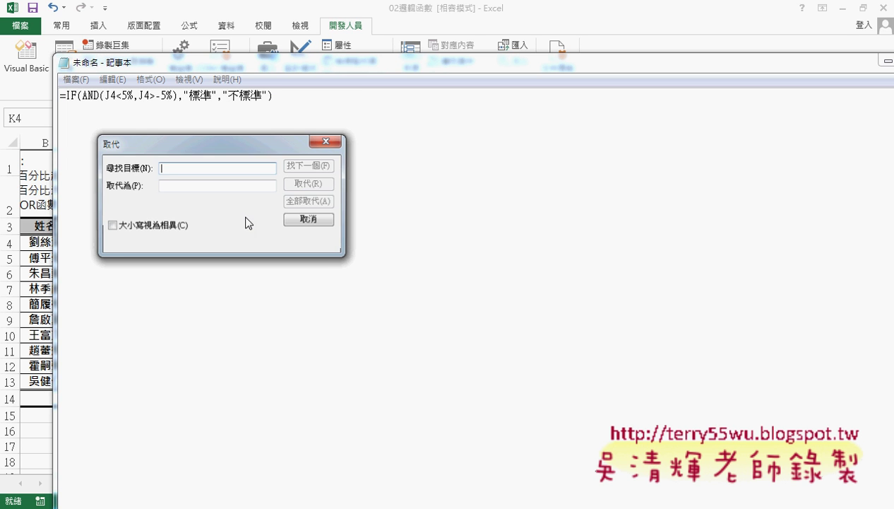
text(")
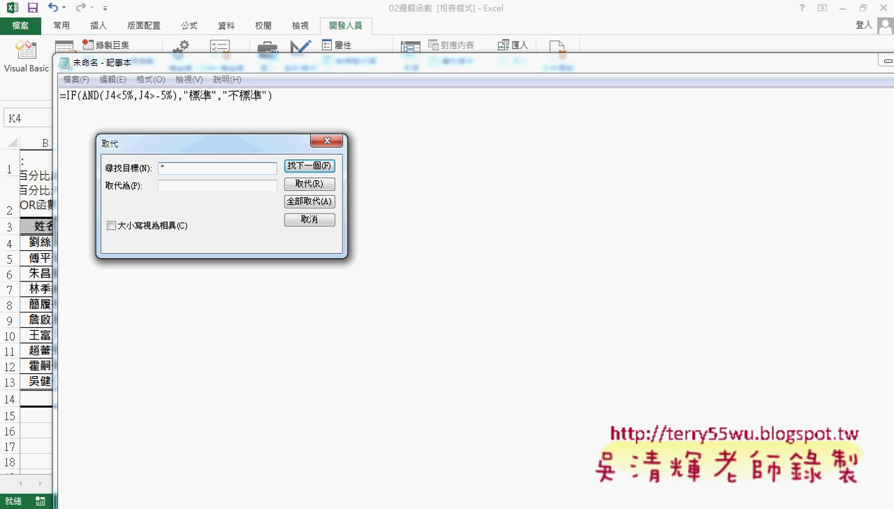
key(Tab)
text("")
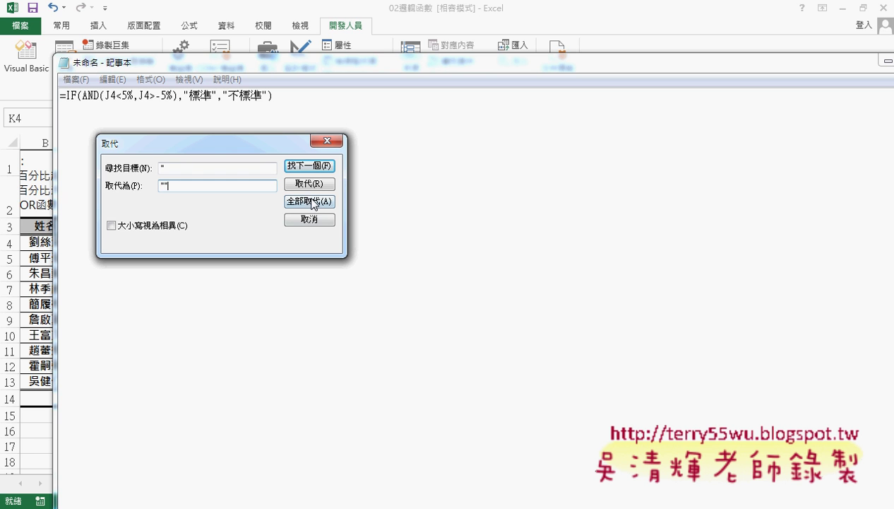
click(310, 202)
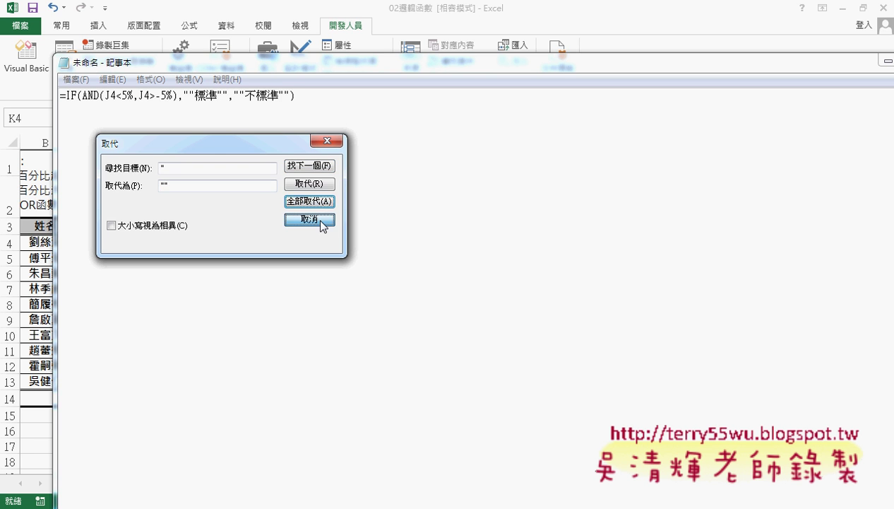
click(310, 219)
- Copy the doubled-quote formula and return to the VBA editor
drag(295, 96, 60, 96)
right_click(134, 96)
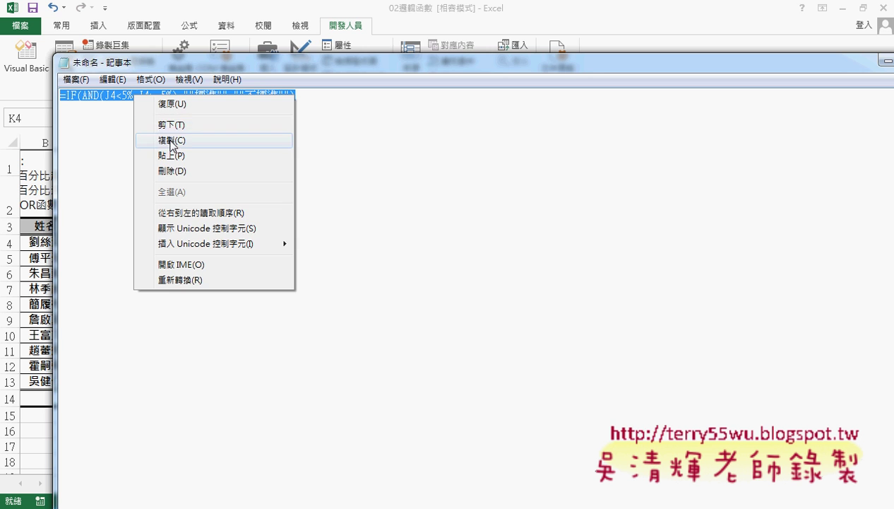
click(172, 140)
click(241, 458)
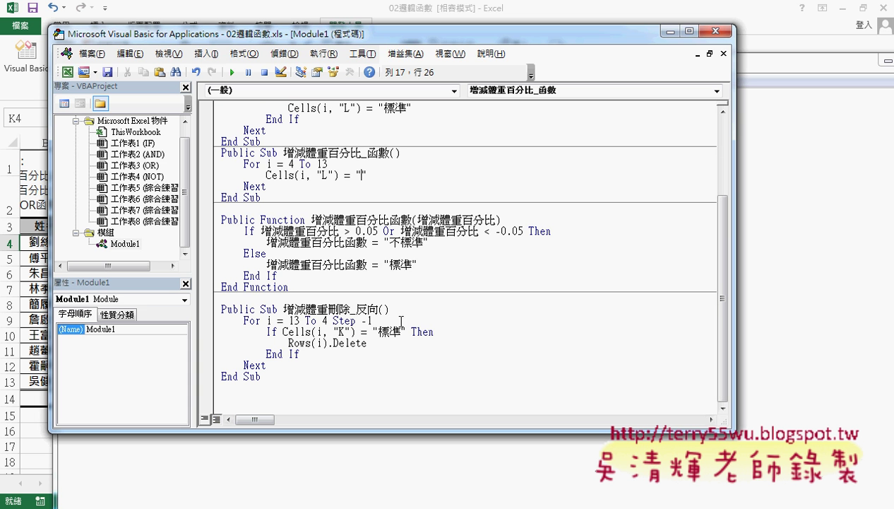
- Paste the formula between the quotes and replace the first J4's 4 with " & i & "
click(361, 175)
key(ctrl+v)
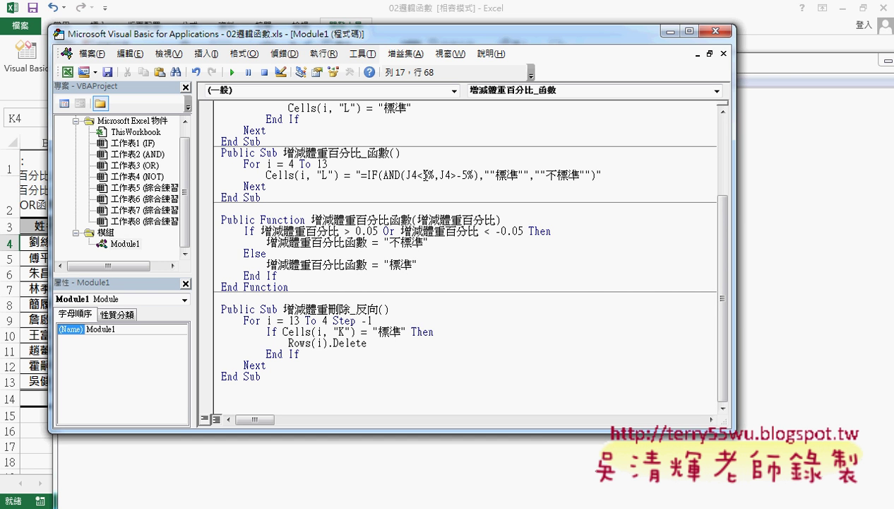
double_click(410, 174)
click(450, 175)
key(shift+Left)
drag(418, 174, 413, 174)
text("")
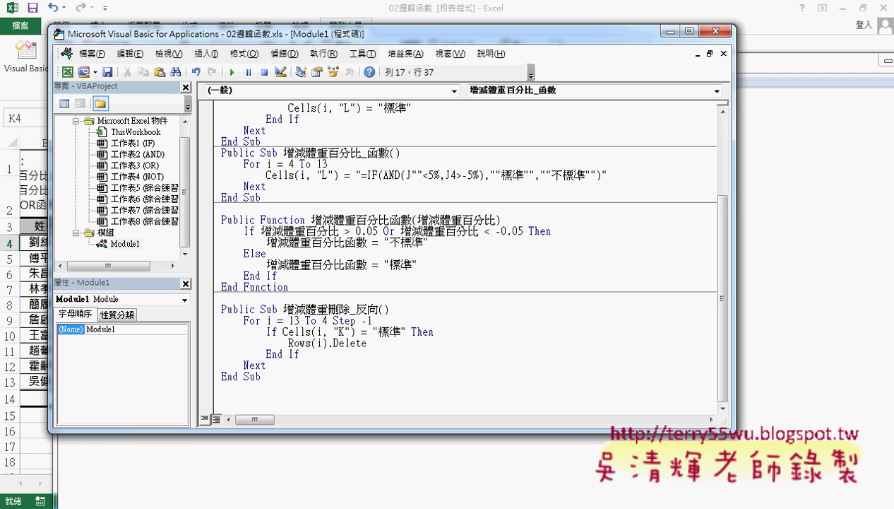
text(&&)
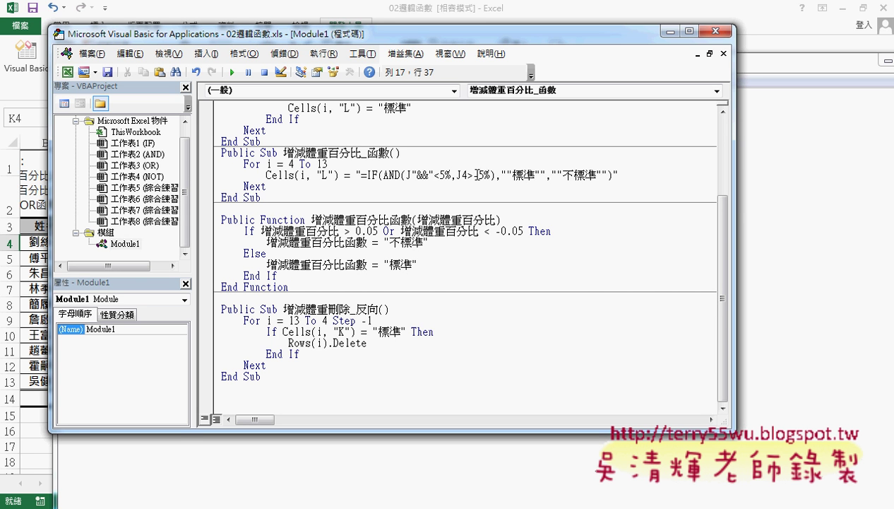
text(i)
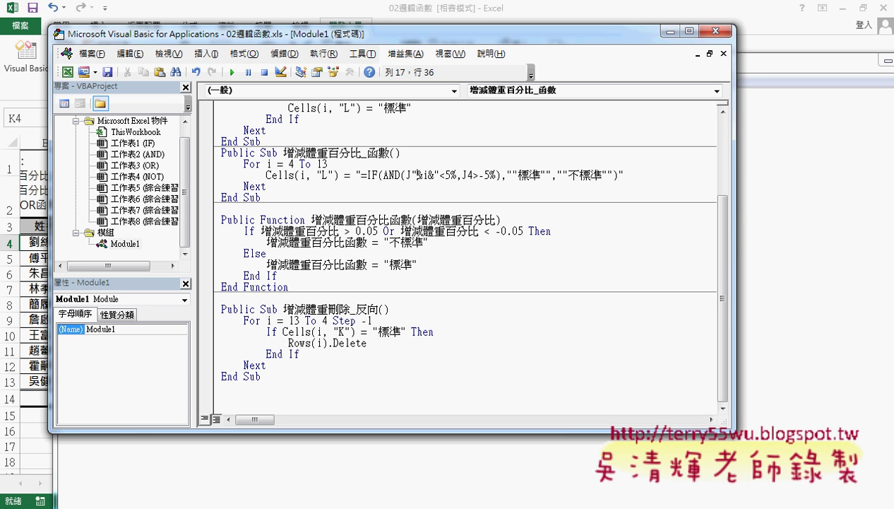
key(Right)
key(space)
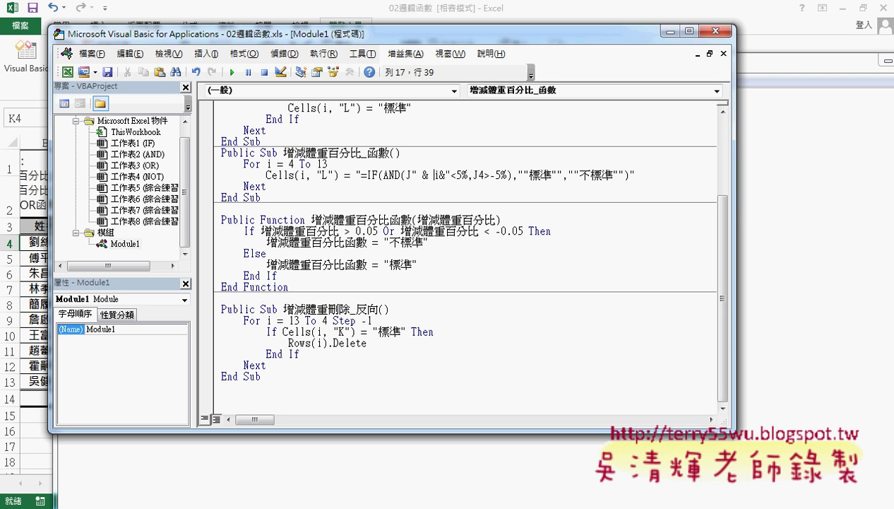
key(Right)
key(space)
key(Right)
key(space)
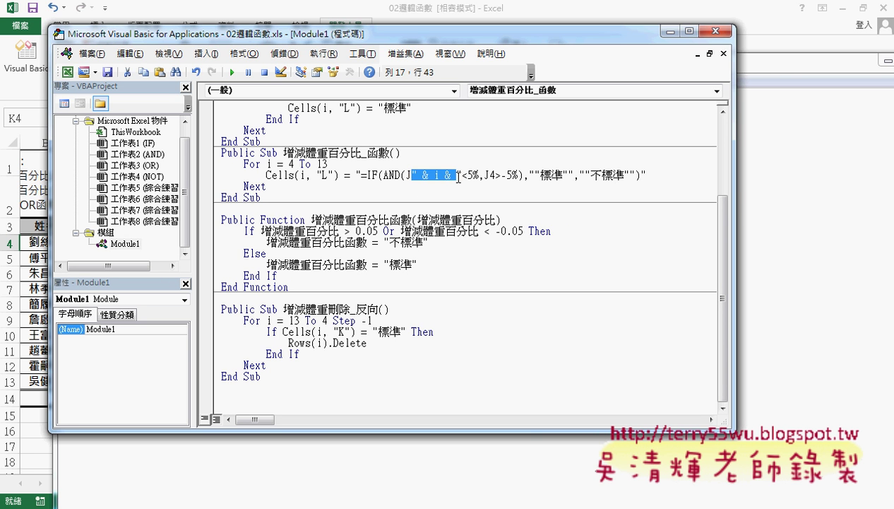
- Replace the second J4's 4 with " & i & " as well, then view the worksheet
drag(410, 175, 461, 175)
drag(490, 175, 495, 174)
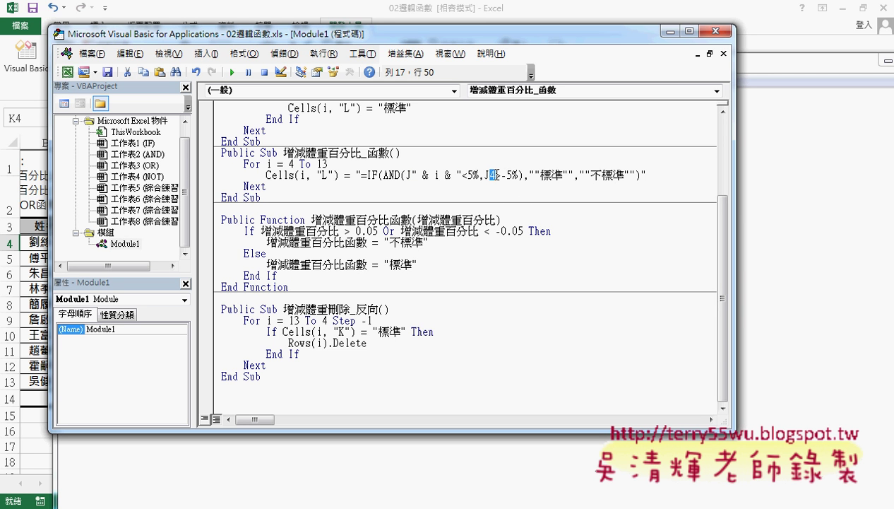
key(ctrl+v)
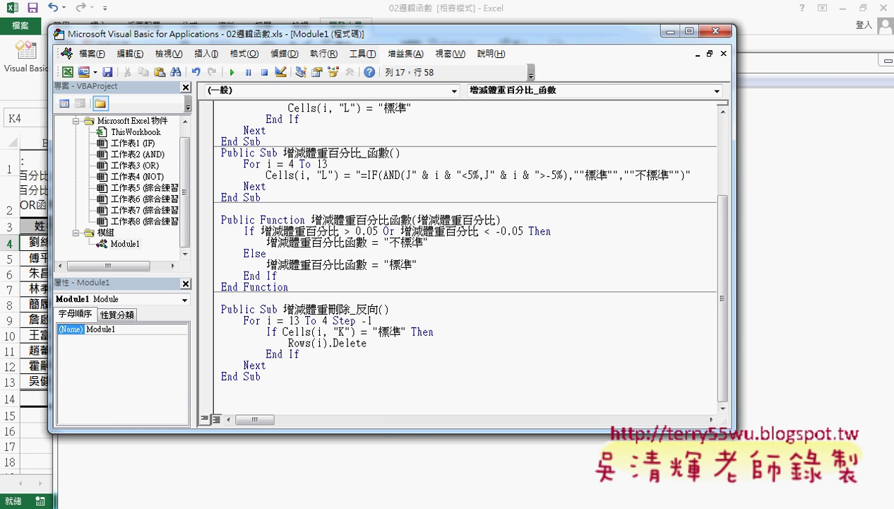
click(182, 468)
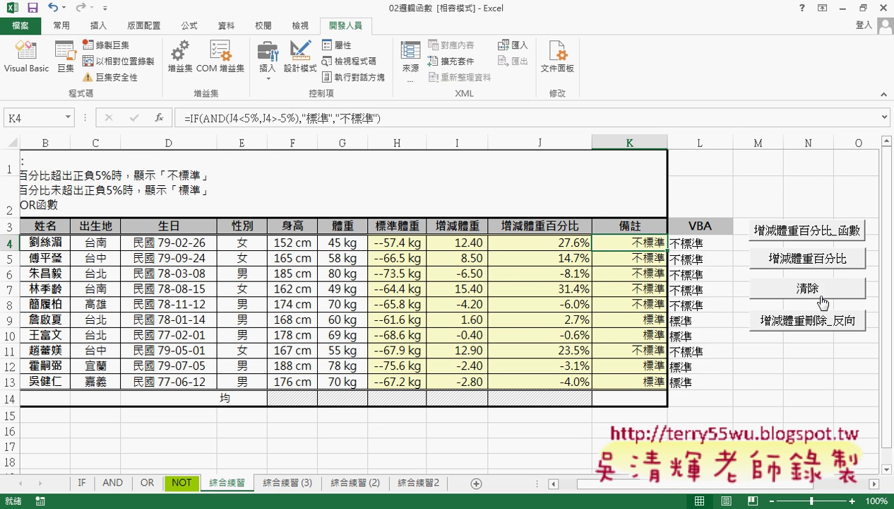
- Run 增減體重百分比_函數 to fill L4:L12 with IF(AND) results, then clear them with 清除
click(827, 238)
mouse_move(674, 242)
mouse_down()
mouse_move(700, 382)
mouse_move(693, 367)
mouse_up()
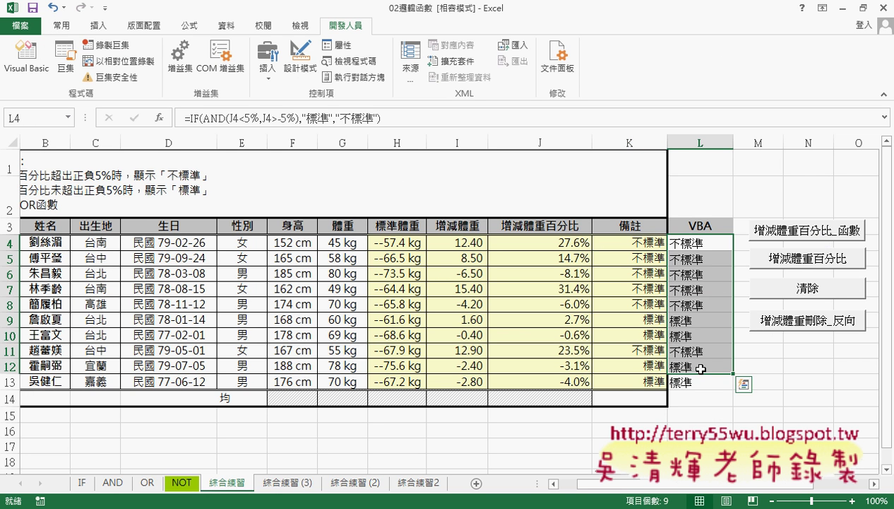
click(267, 60)
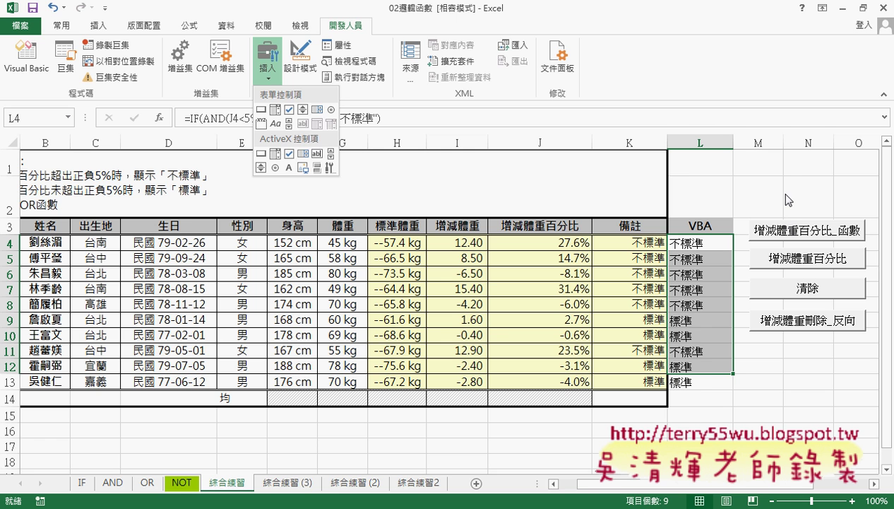
click(796, 240)
click(807, 290)
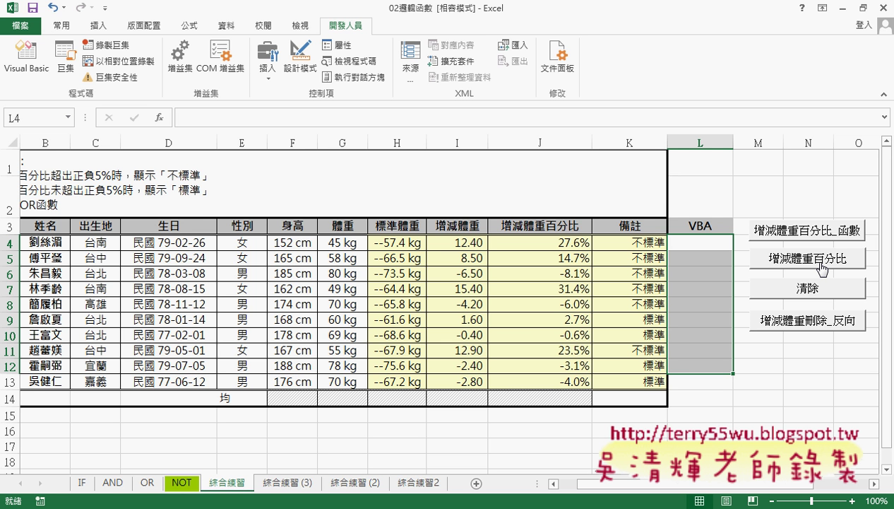
- Inspect K4's IF(AND) formula, highlighting AND and the 5% threshold, leaving it unchanged
click(629, 242)
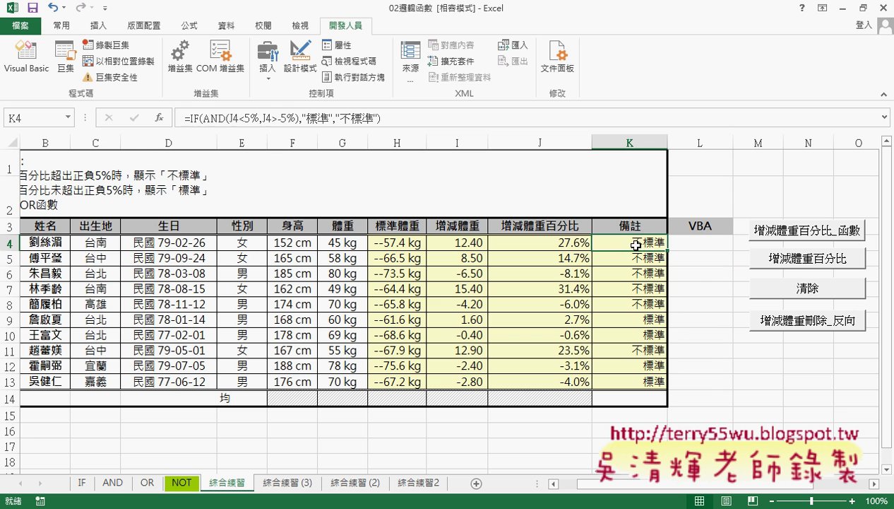
click(190, 118)
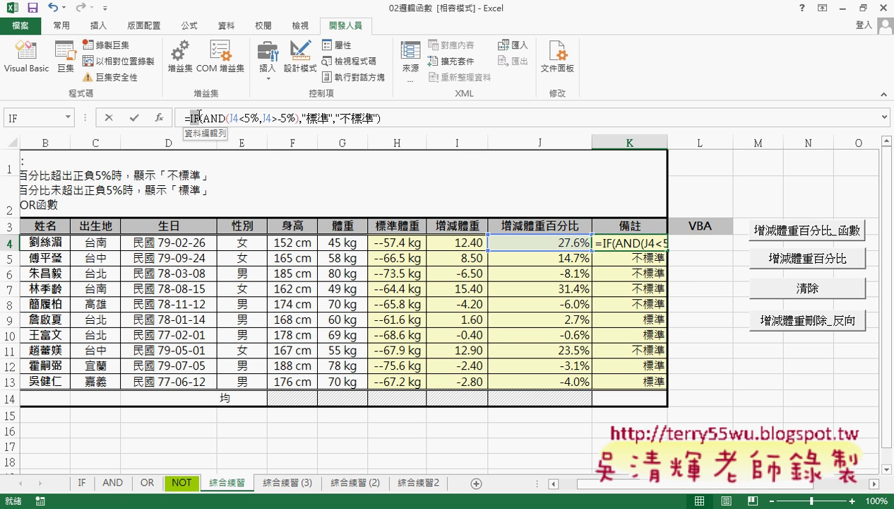
drag(200, 116, 226, 116)
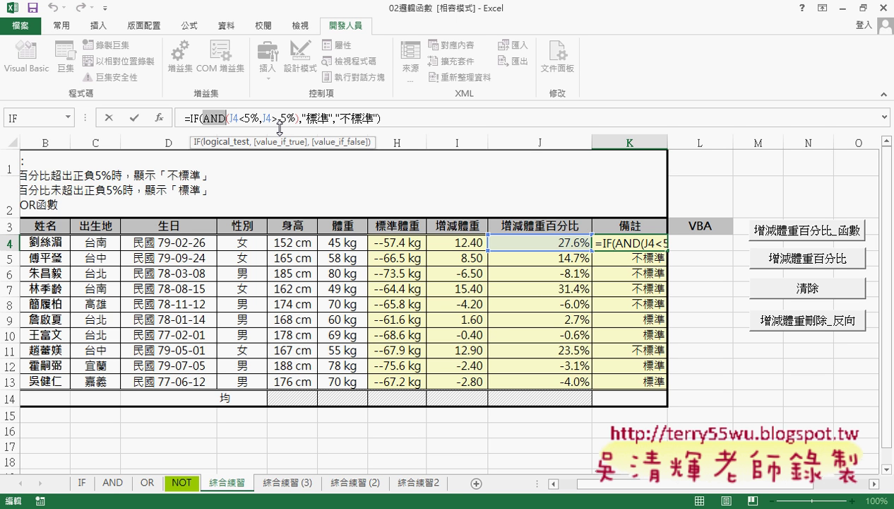
double_click(244, 121)
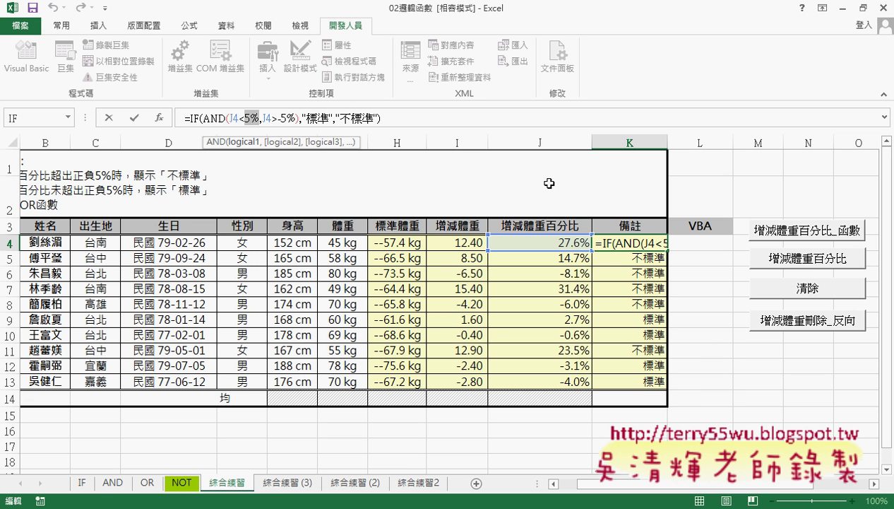
click(133, 118)
- Open the 增減體重百分比 button's assigned macro in the VBA editor and bring up 新增程序
right_click(794, 266)
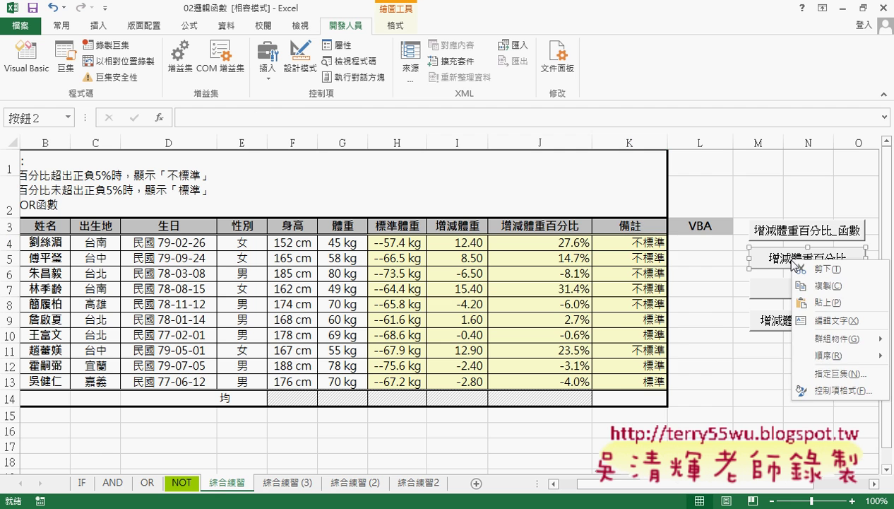
click(806, 375)
click(860, 268)
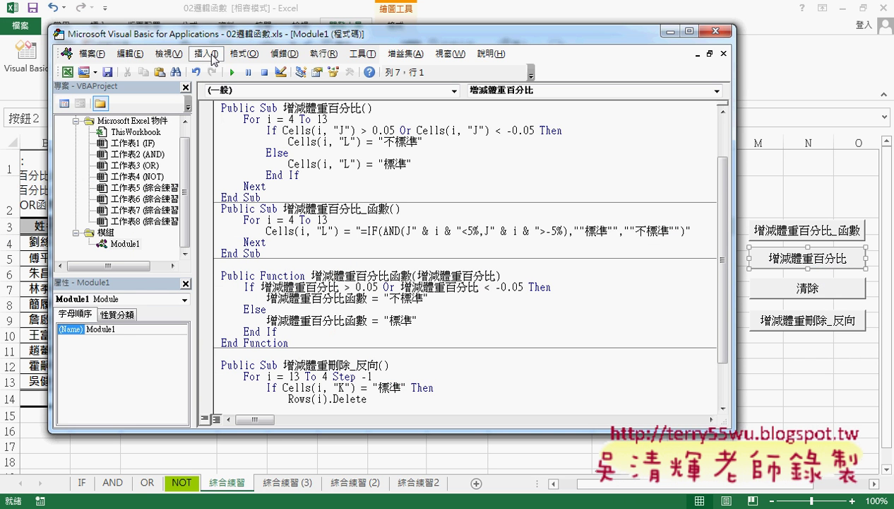
click(207, 54)
click(226, 67)
drag(388, 120, 310, 134)
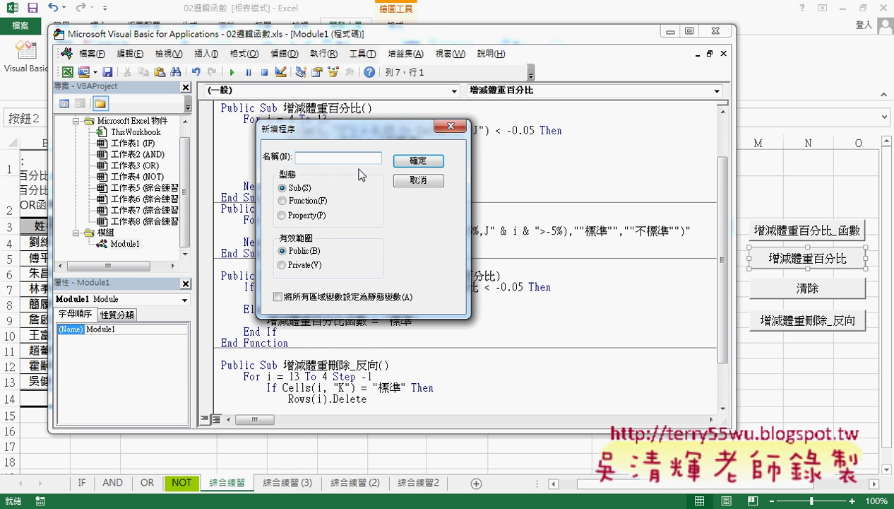
- Cancel 新增程序 and review the 增減體重百分比 For…Next loop ending at 13
click(418, 180)
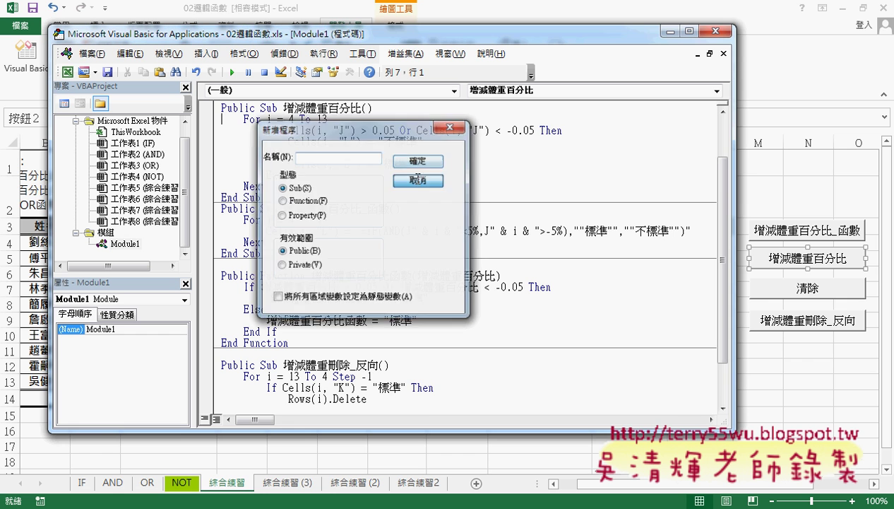
click(212, 107)
click(267, 187)
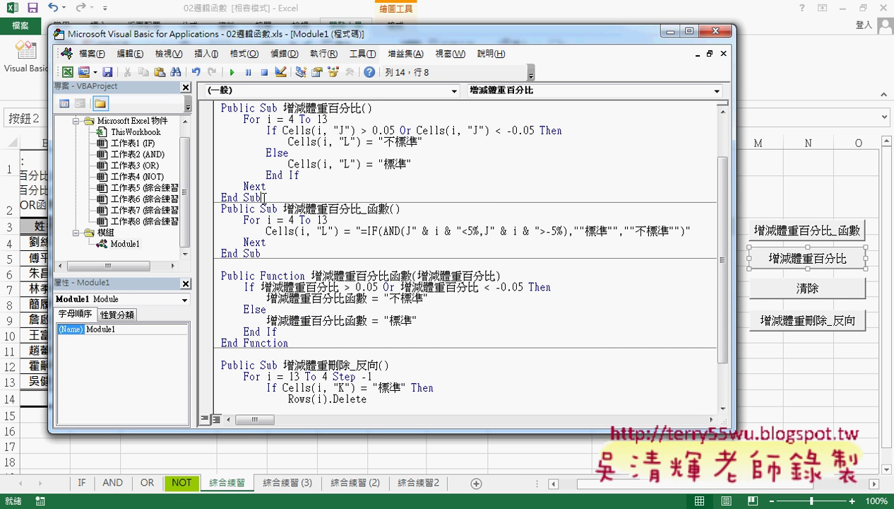
drag(267, 187, 220, 120)
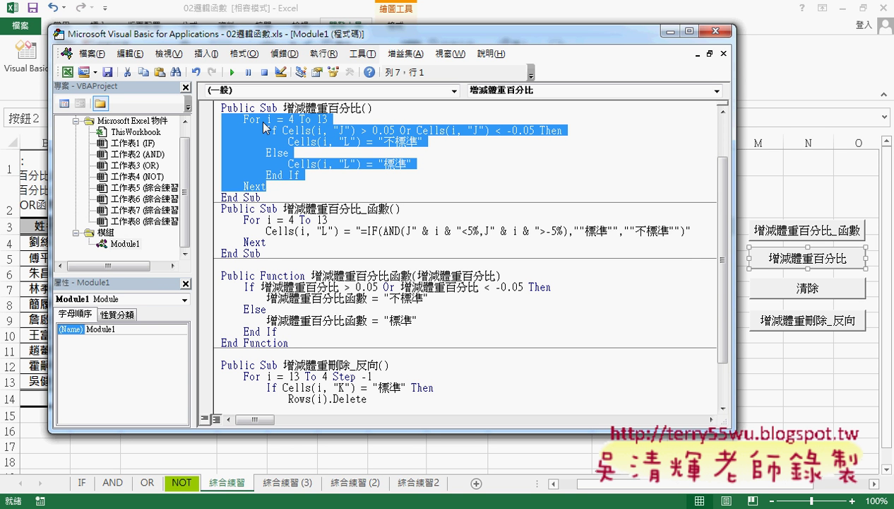
click(268, 120)
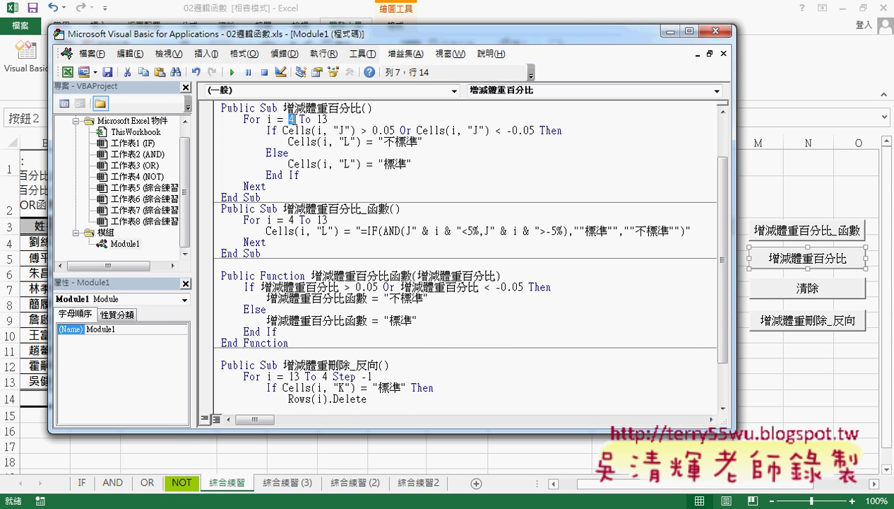
double_click(322, 118)
- Move and narrow the code window so the sheet's columns and buttons show beside it
drag(346, 39, 478, 39)
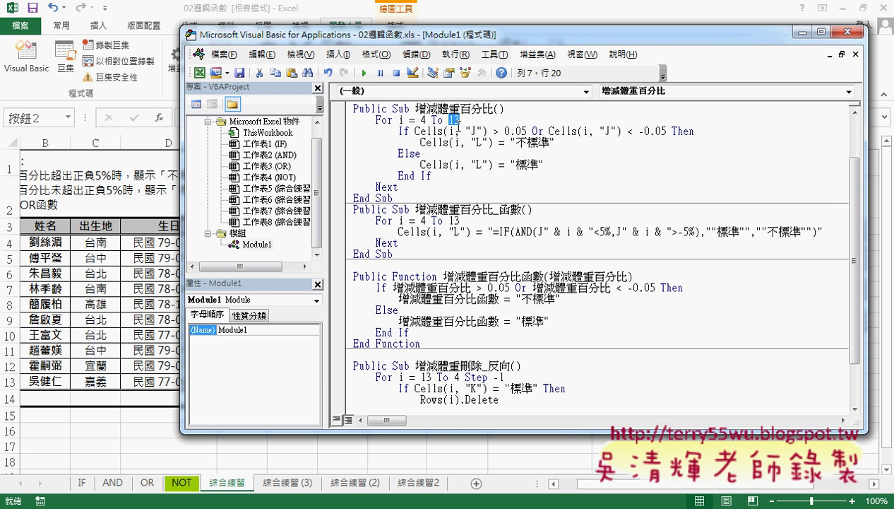
drag(398, 131, 374, 130)
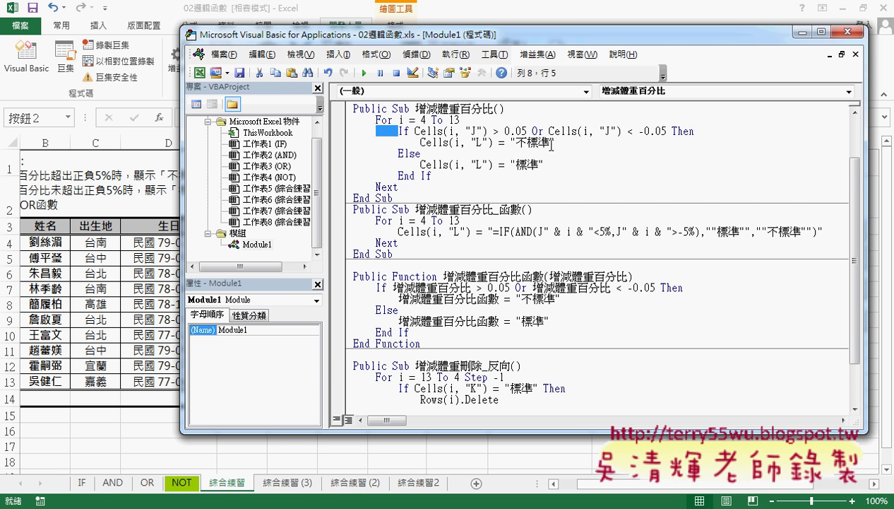
drag(863, 175, 766, 175)
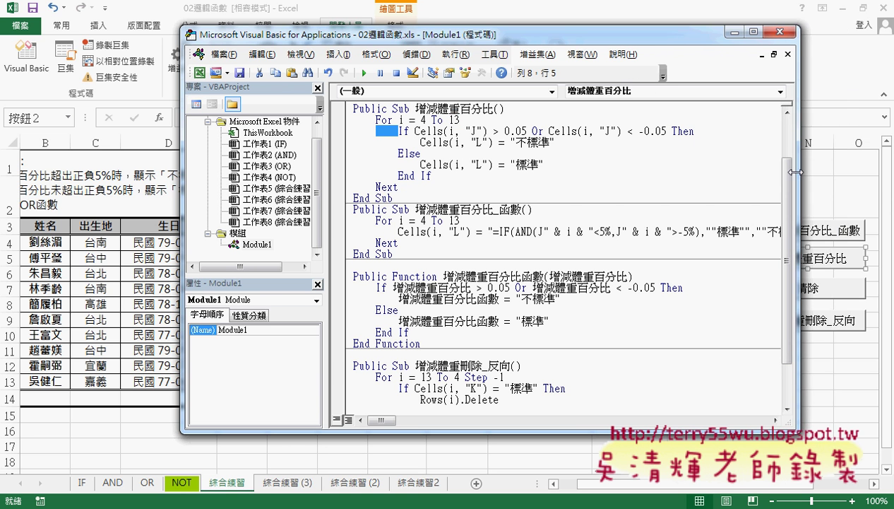
drag(588, 36, 312, 50)
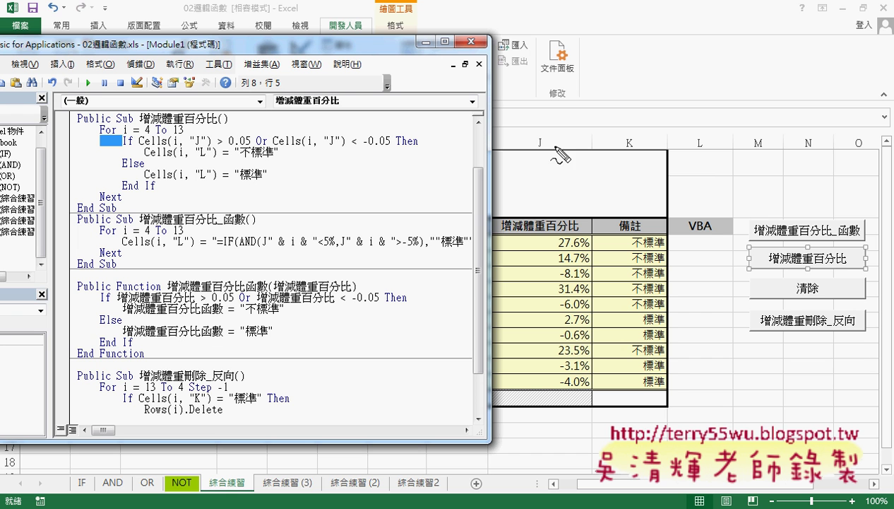
drag(545, 143, 535, 157)
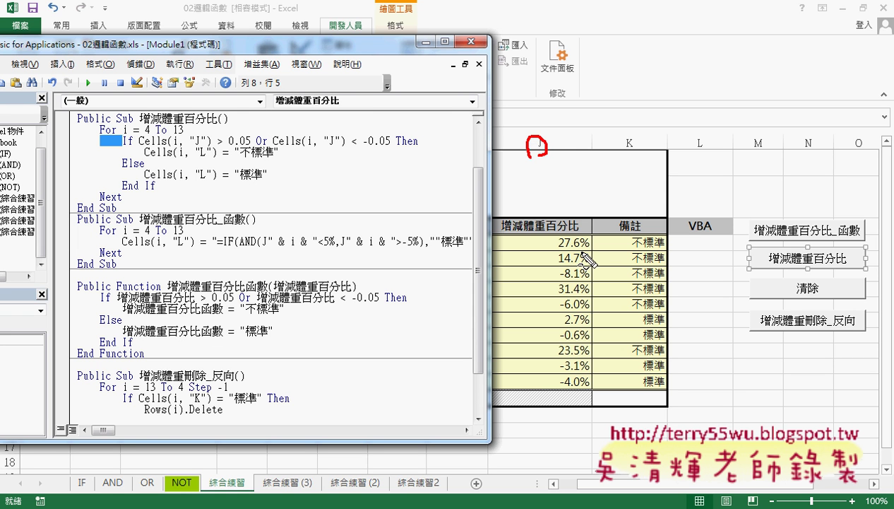
mouse_move(585, 260)
mouse_down()
mouse_move(555, 244)
mouse_move(538, 176)
mouse_move(367, 79)
mouse_move(224, 141)
mouse_move(267, 146)
mouse_up()
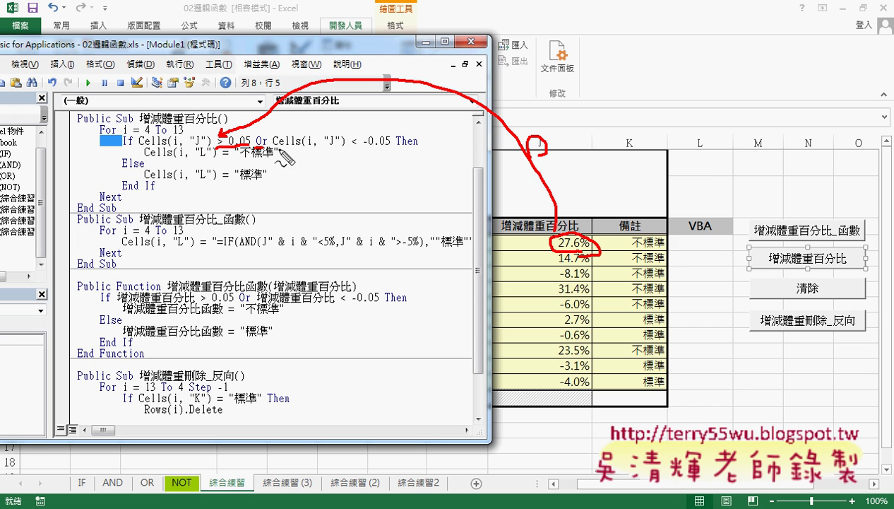
drag(280, 150, 344, 149)
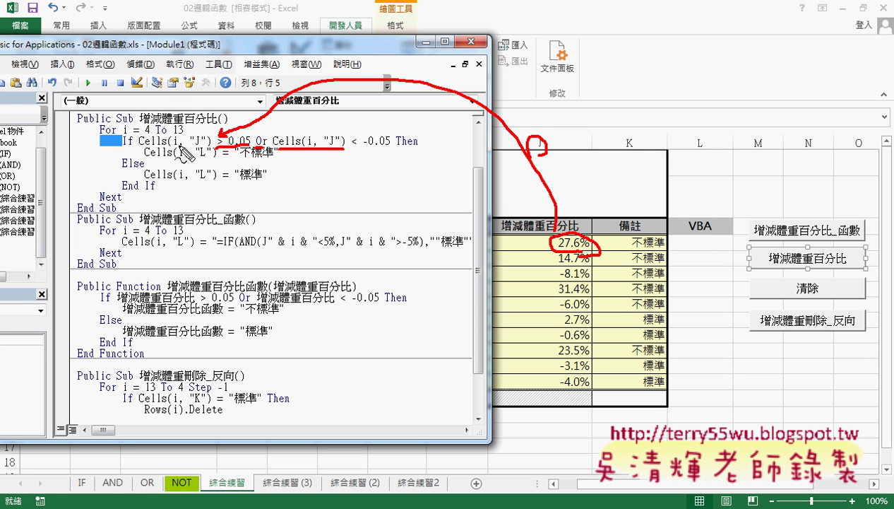
drag(277, 144, 355, 146)
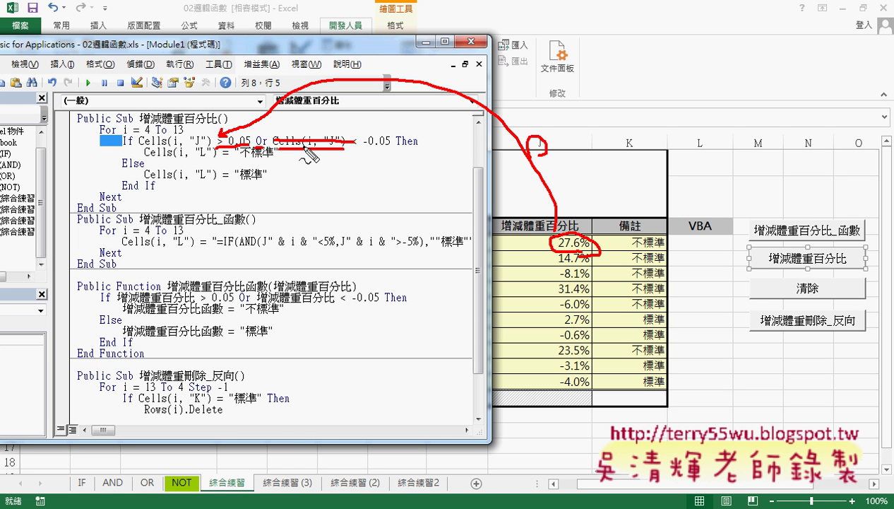
key(Escape)
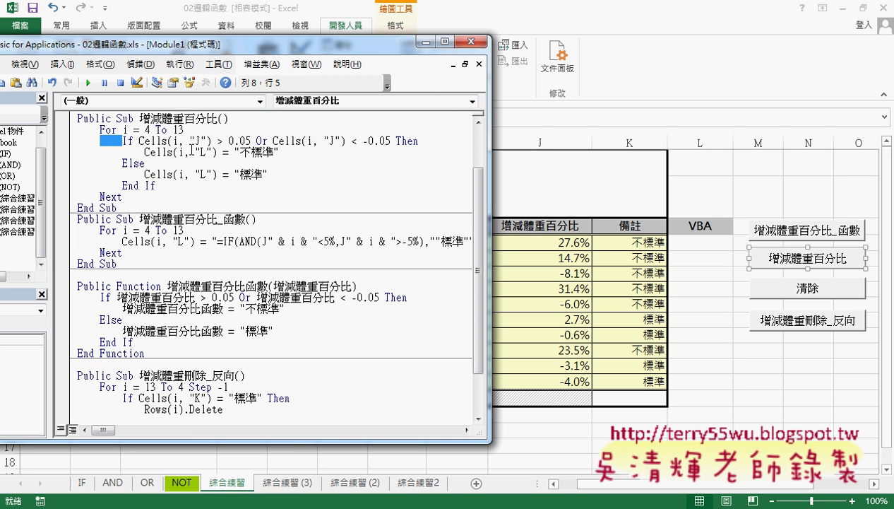
drag(274, 140, 319, 141)
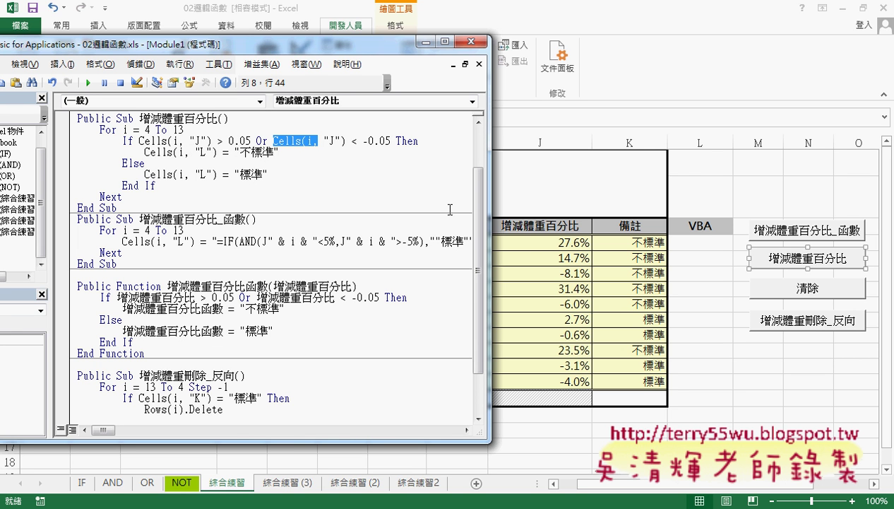
drag(391, 140, 352, 142)
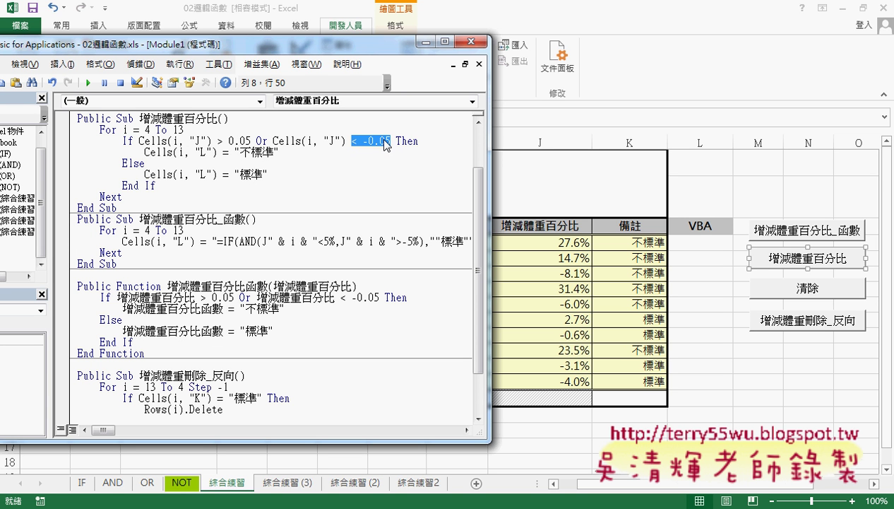
drag(395, 141, 425, 141)
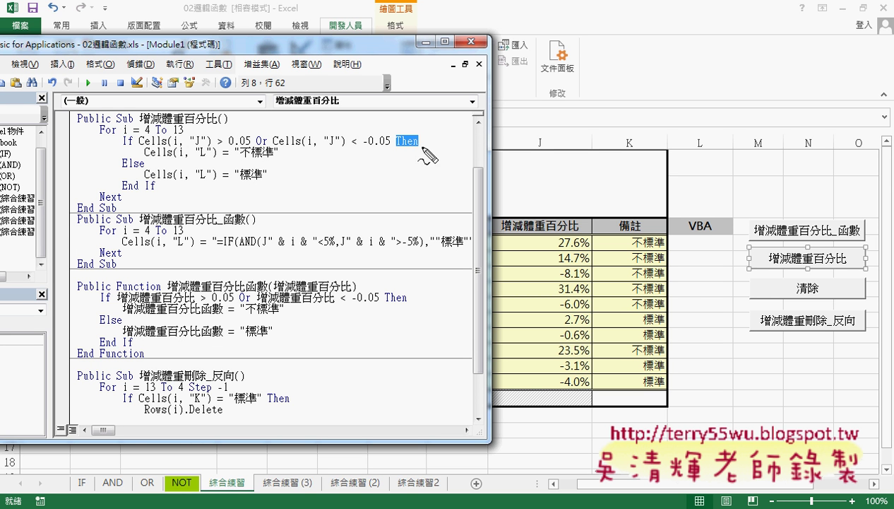
drag(137, 135, 136, 147)
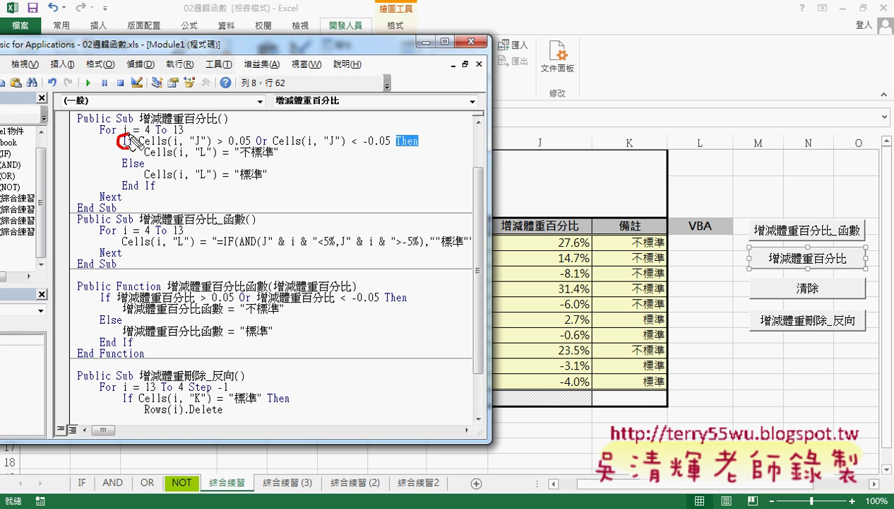
drag(423, 146, 415, 148)
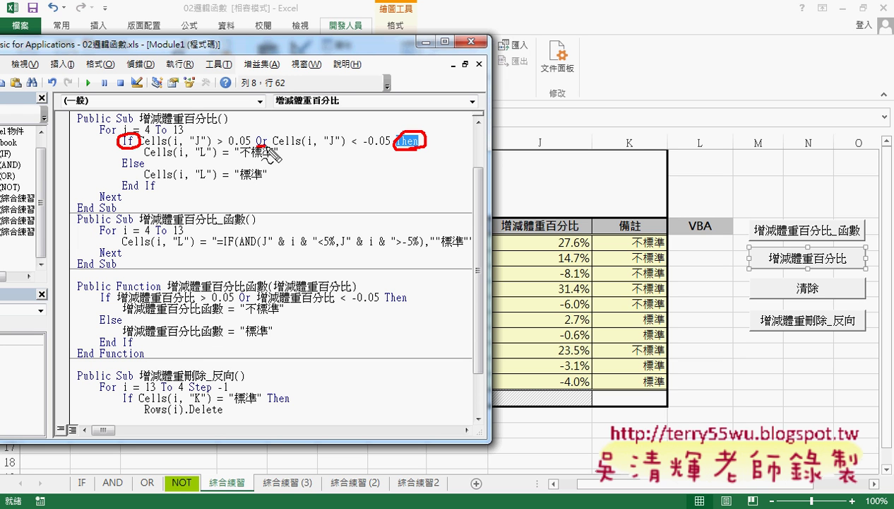
drag(257, 149, 266, 147)
drag(248, 148, 230, 148)
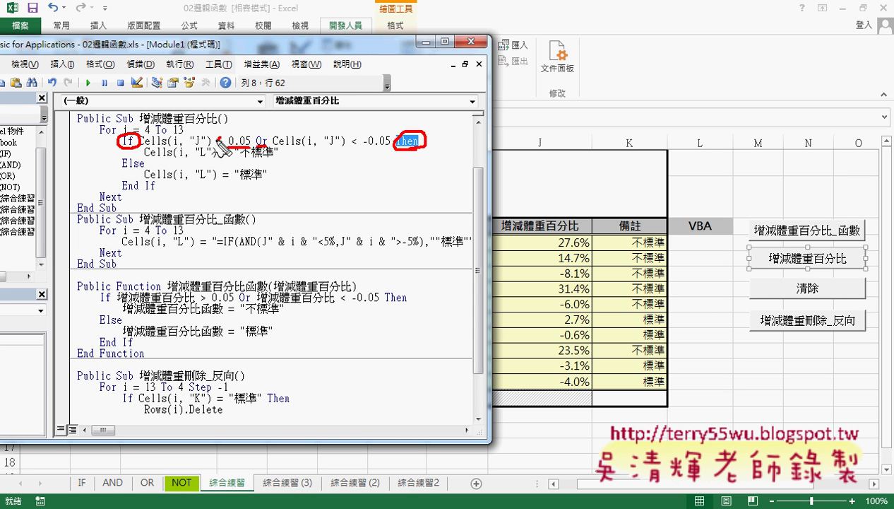
drag(220, 137, 220, 145)
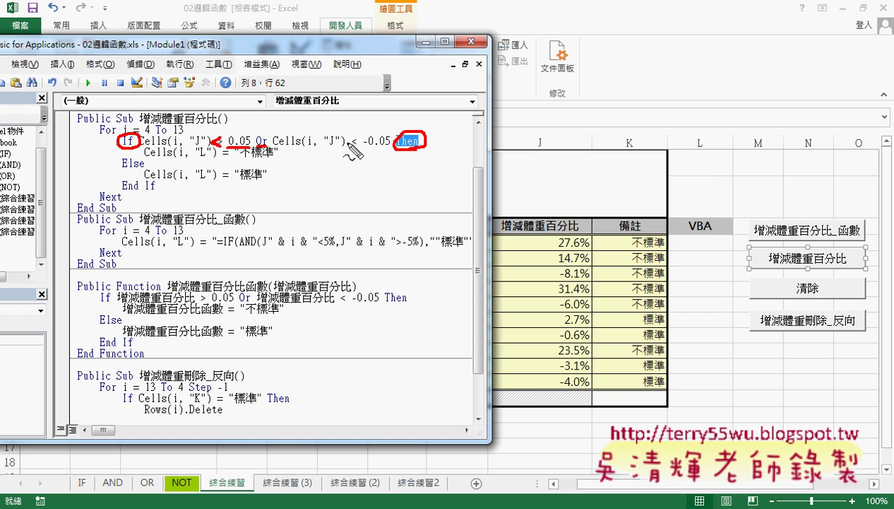
drag(353, 138, 346, 146)
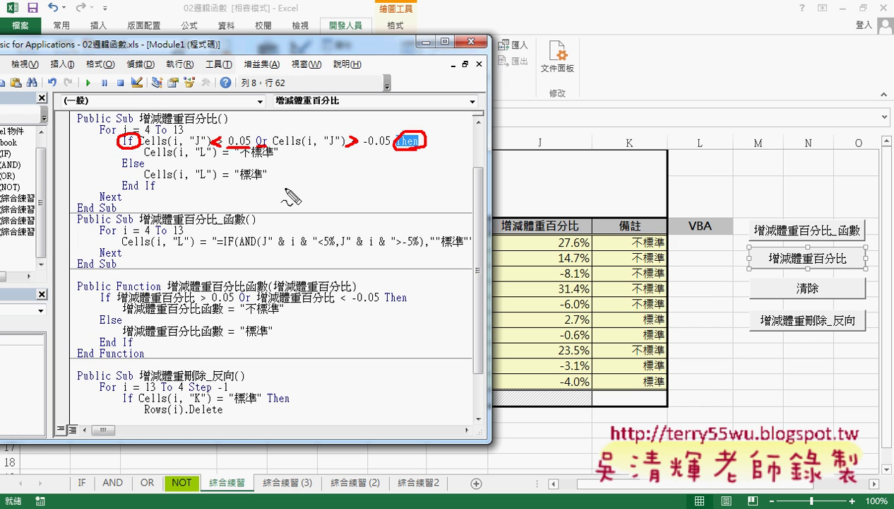
key(Escape)
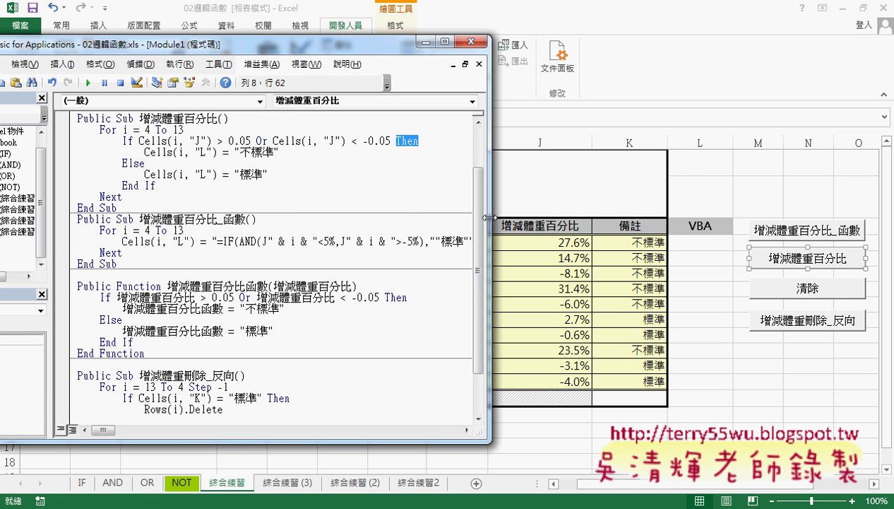
click(306, 183)
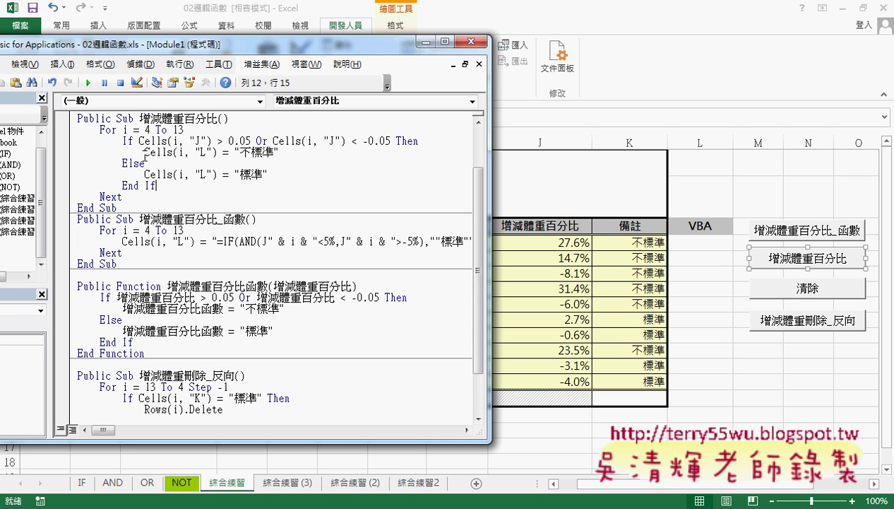
drag(144, 154, 286, 157)
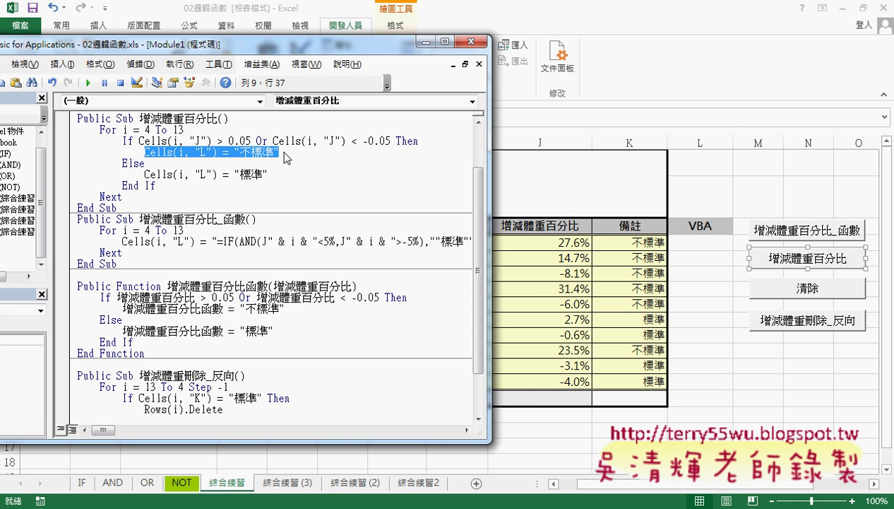
drag(144, 175, 287, 178)
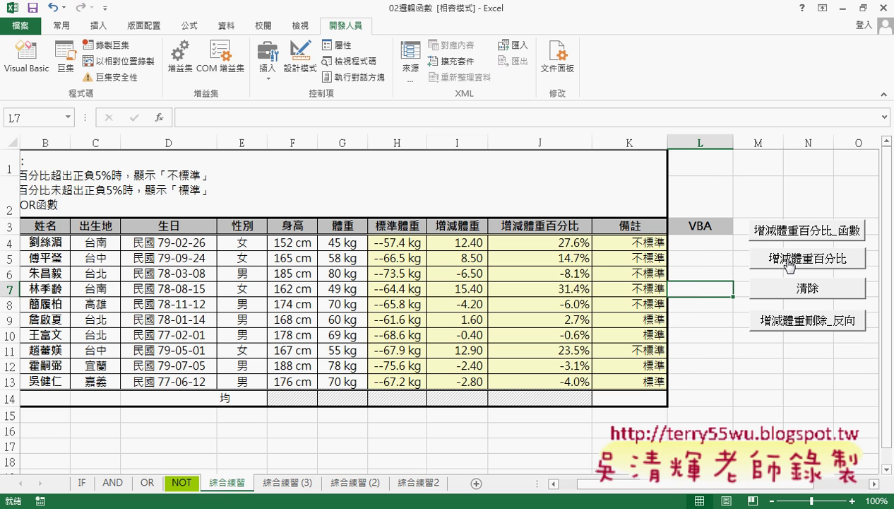
click(789, 263)
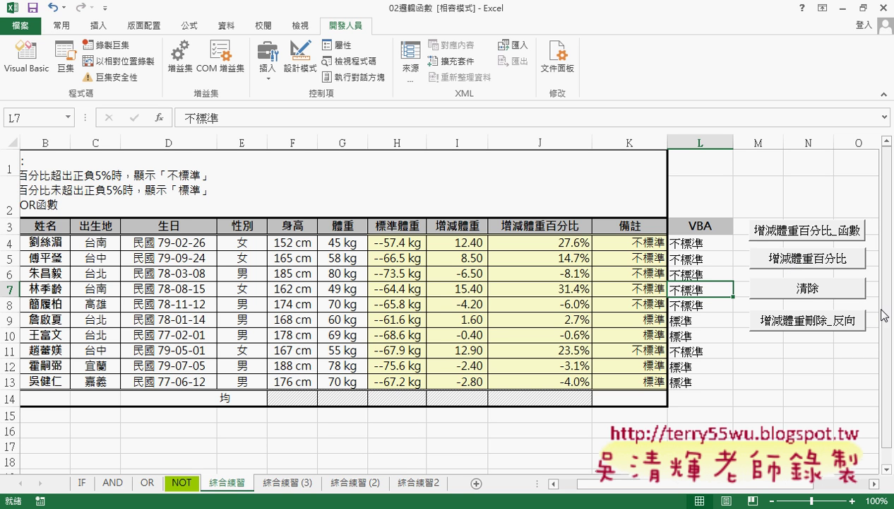
click(807, 292)
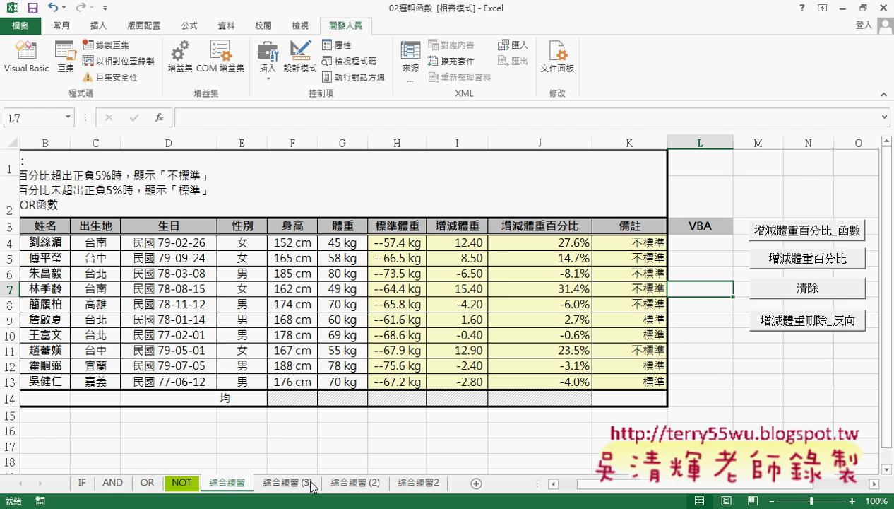
click(289, 416)
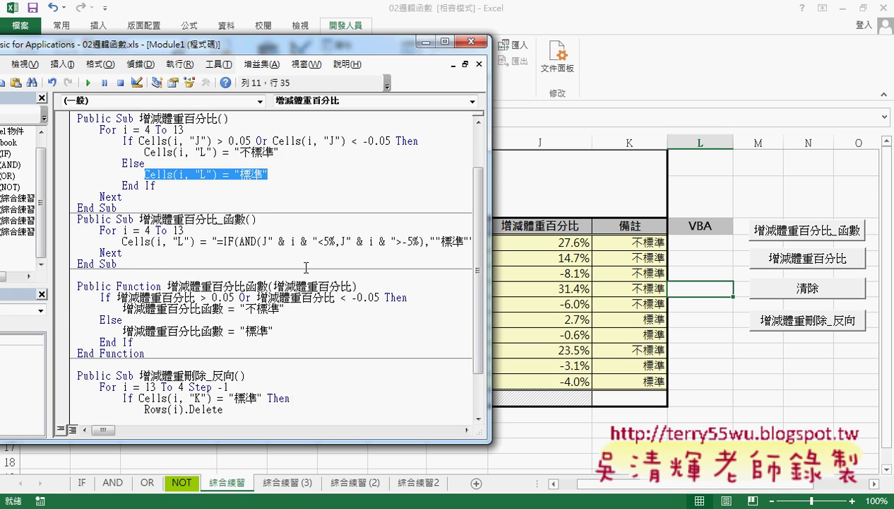
- Review the For…Next loop in Sub 清除, then minimize the editor back to 綜合練習
scroll(306, 267, up, 2)
click(215, 140)
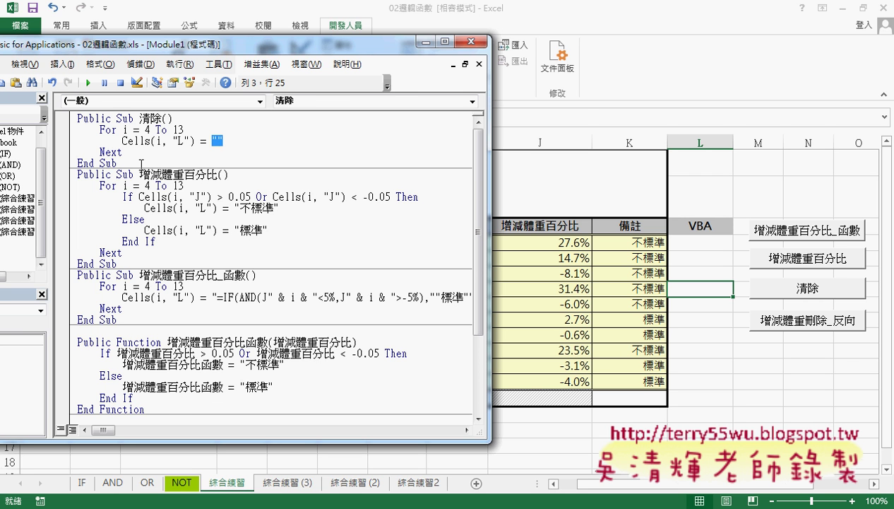
drag(131, 153, 65, 128)
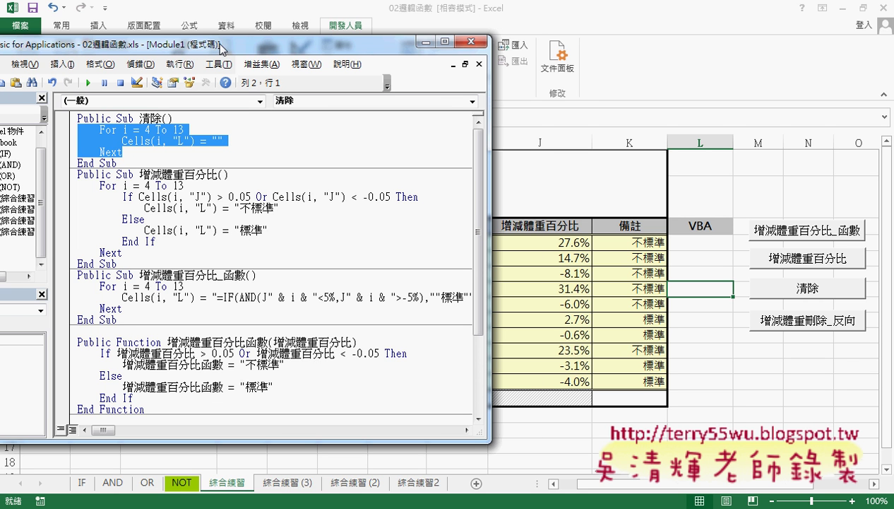
drag(219, 44, 303, 35)
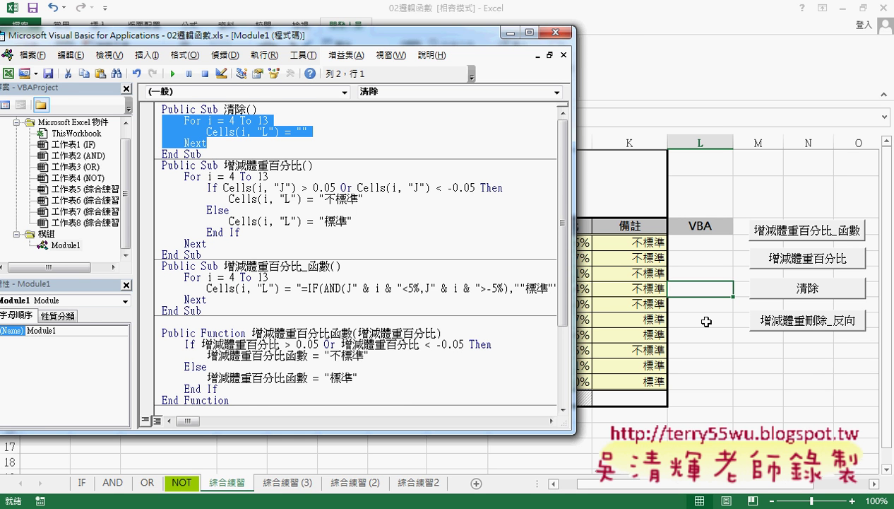
click(809, 381)
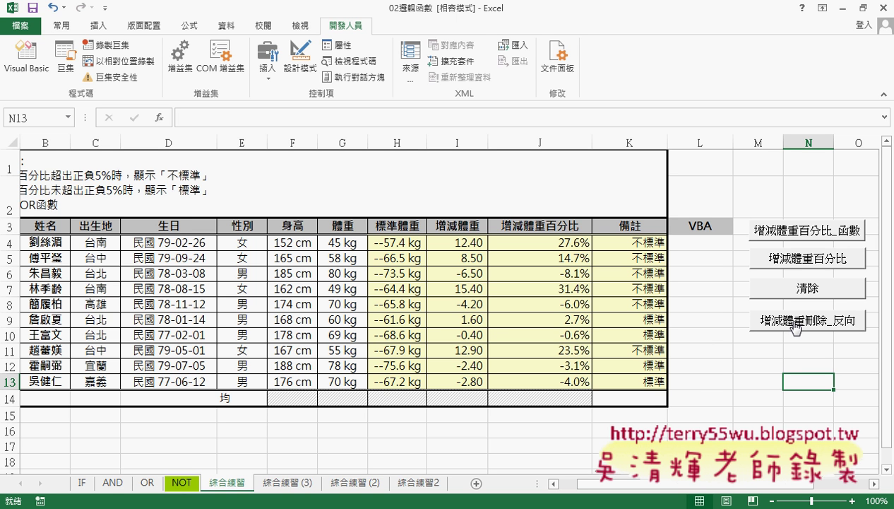
- Delete sheets 綜合練習 (2) and 綜合練習 (3), then copy 綜合練習 into a new 綜合練習 (2)
click(356, 484)
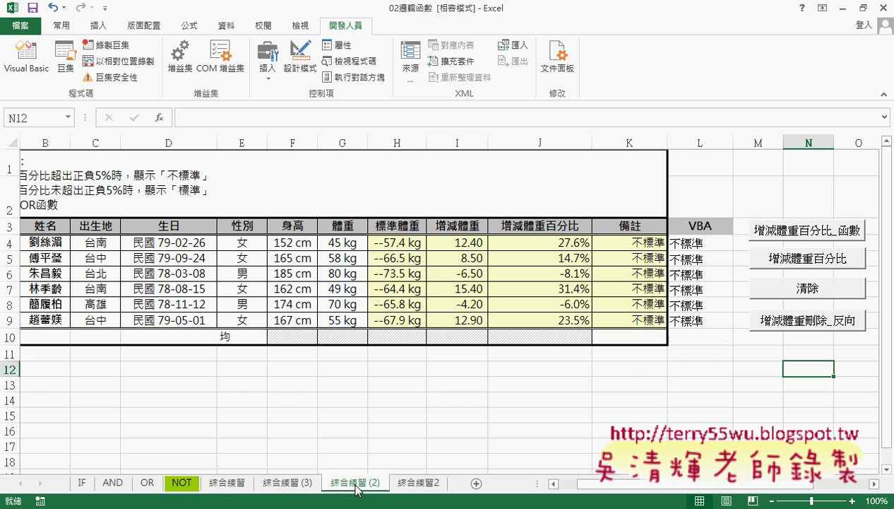
ctrl+click(306, 483)
right_click(306, 484)
click(328, 379)
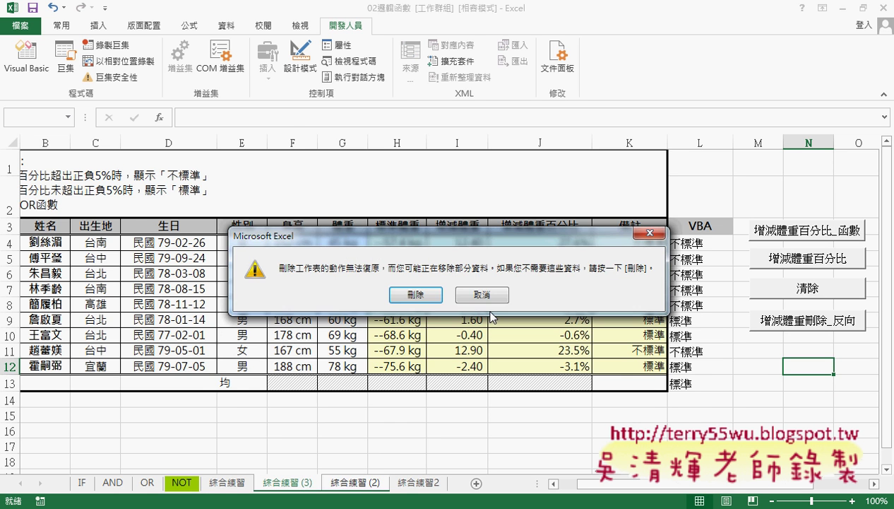
click(410, 294)
drag(233, 483, 295, 480)
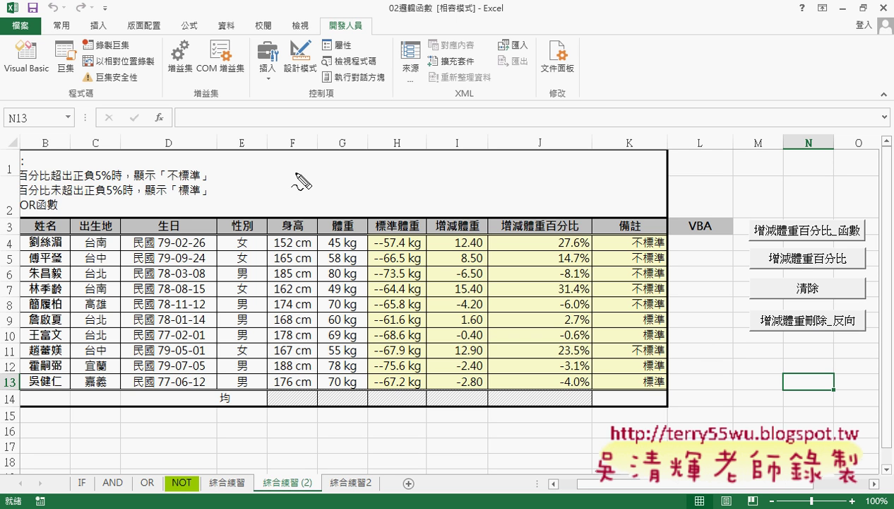
mouse_move(298, 171)
mouse_down()
mouse_move(319, 202)
mouse_move(343, 200)
mouse_move(350, 188)
mouse_move(362, 199)
mouse_up()
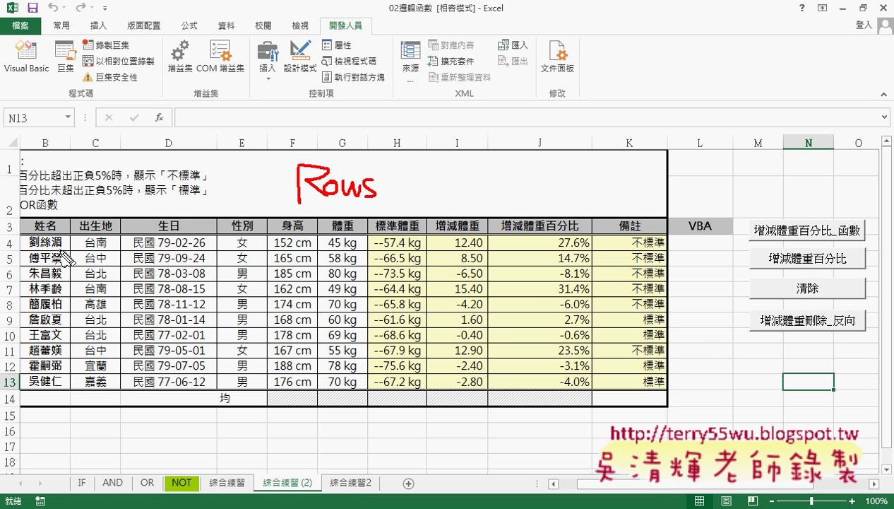
mouse_move(399, 164)
mouse_down()
mouse_move(387, 195)
mouse_move(424, 202)
mouse_up()
click(405, 174)
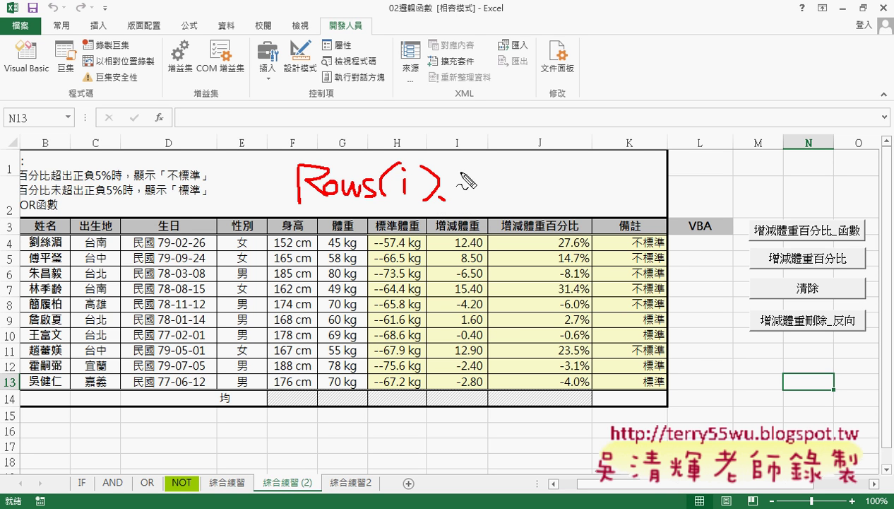
mouse_move(457, 173)
mouse_down()
mouse_move(459, 199)
mouse_move(482, 189)
mouse_move(489, 205)
mouse_move(507, 185)
mouse_move(523, 201)
mouse_move(529, 184)
mouse_move(537, 200)
mouse_up()
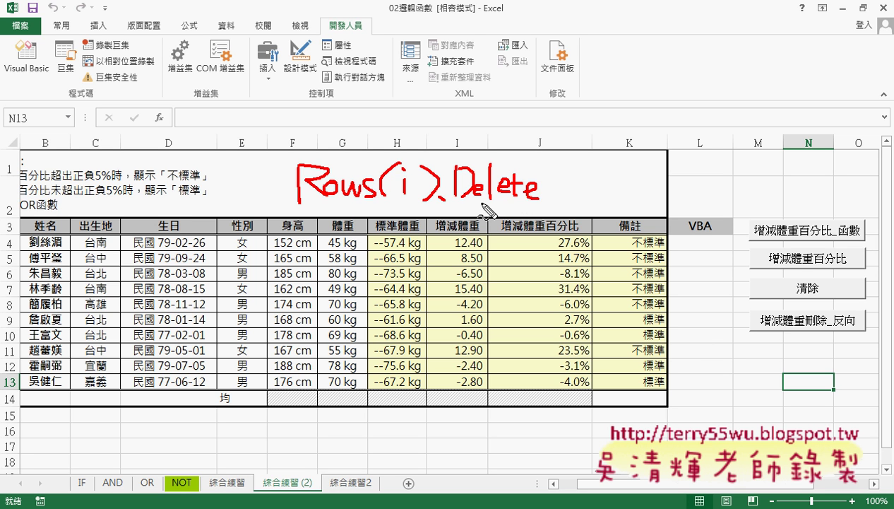
drag(465, 210, 545, 207)
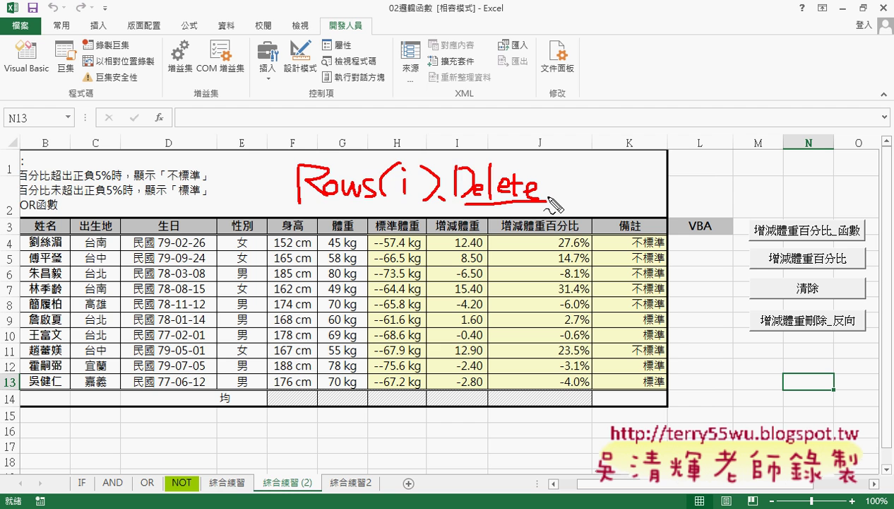
key(Escape)
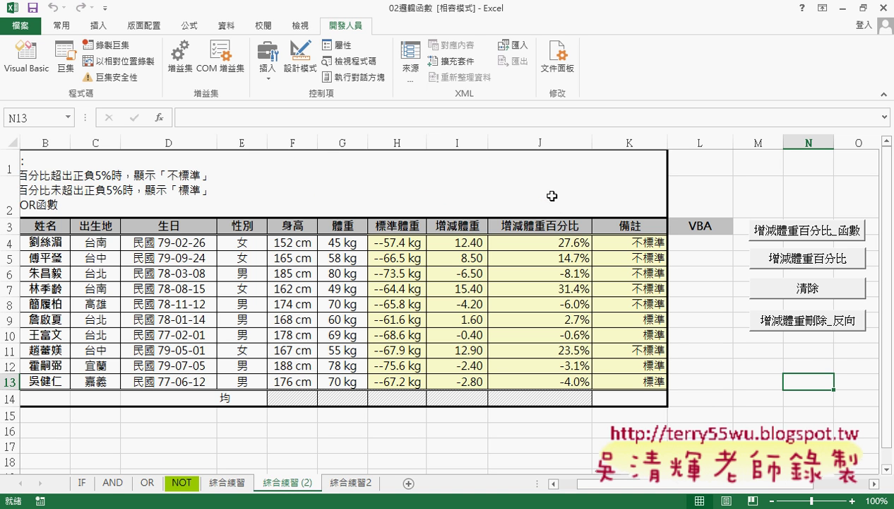
right_click(796, 323)
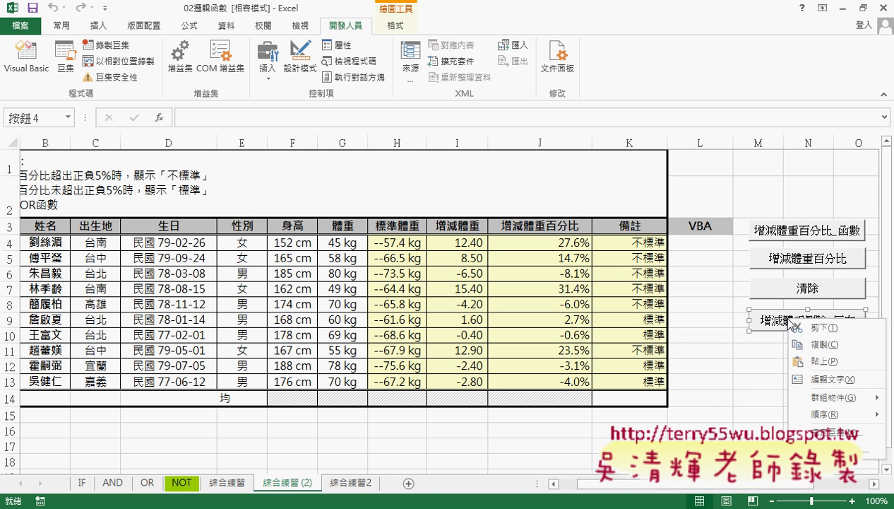
click(830, 431)
click(857, 268)
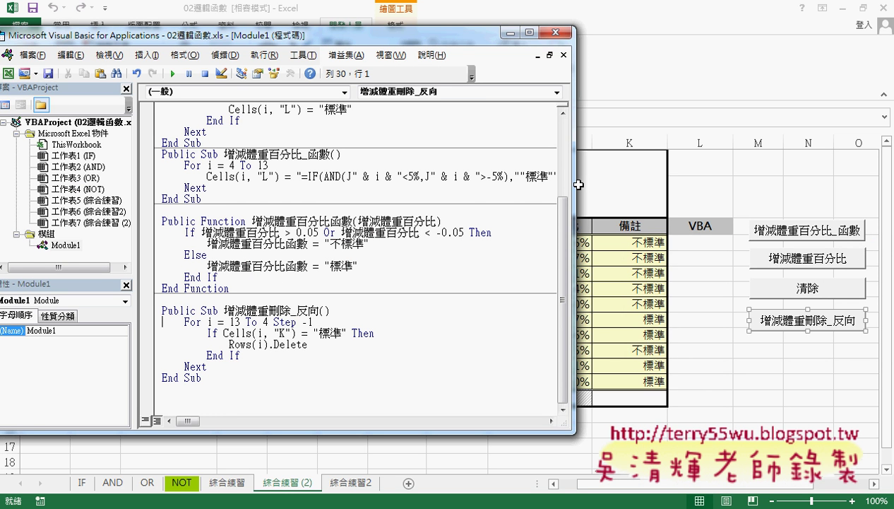
drag(577, 182, 664, 181)
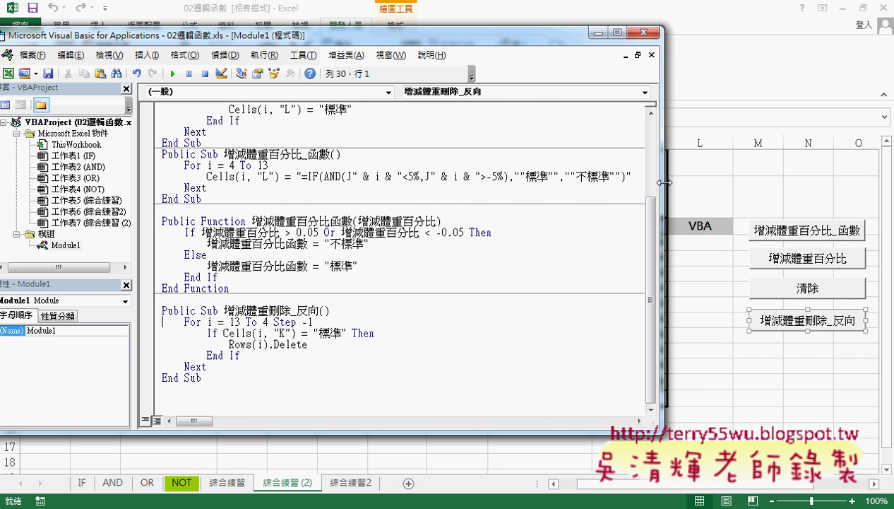
double_click(209, 322)
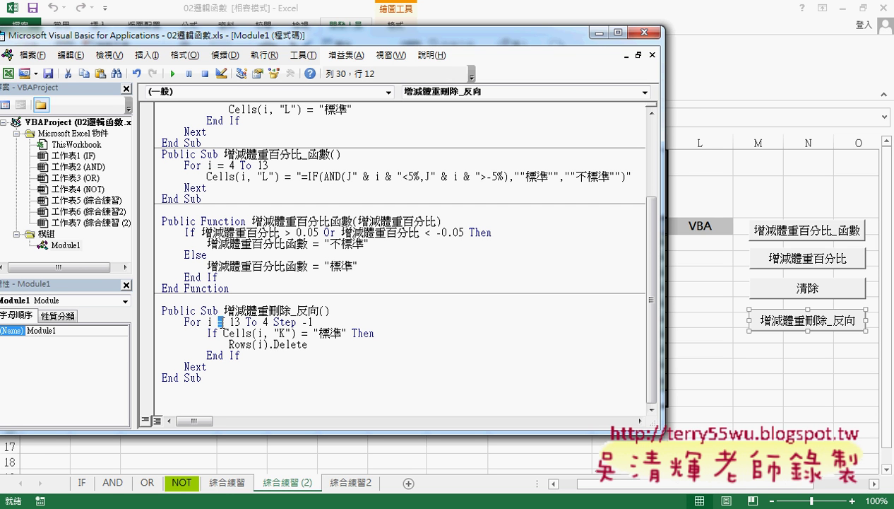
click(236, 321)
drag(274, 322, 296, 322)
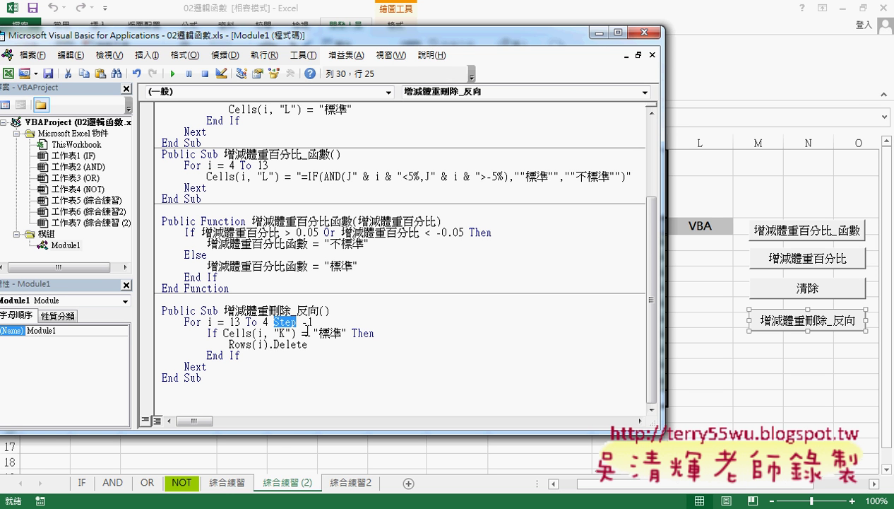
drag(301, 321, 313, 321)
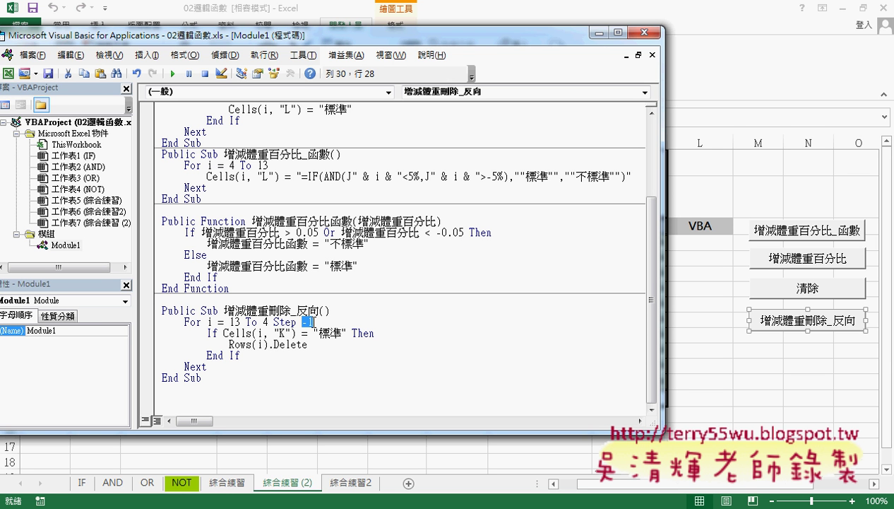
- Try Step 2 in the reverse-delete loop, then change it back to Step -1
text(2)
key(BackSpace)
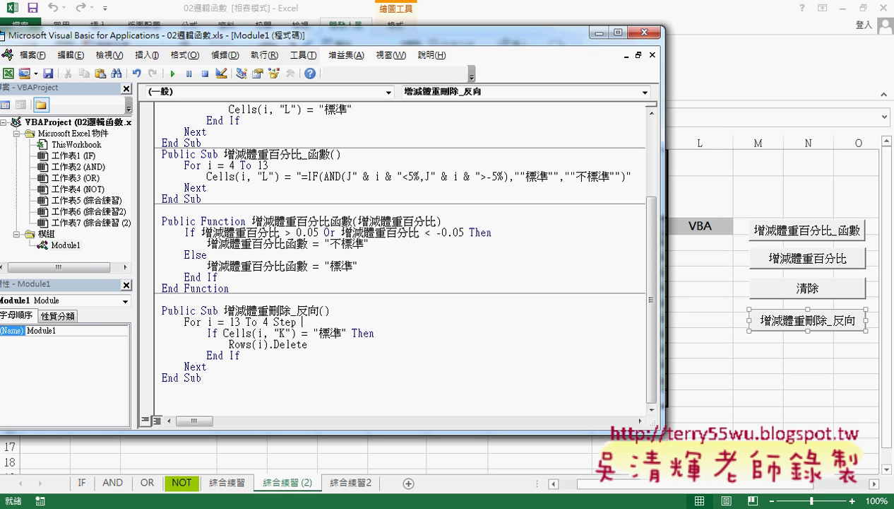
text(-)
text(1)
- Check the 標準 If condition and set a breakpoint on the Rows(i).Delete line
drag(438, 43, 358, 42)
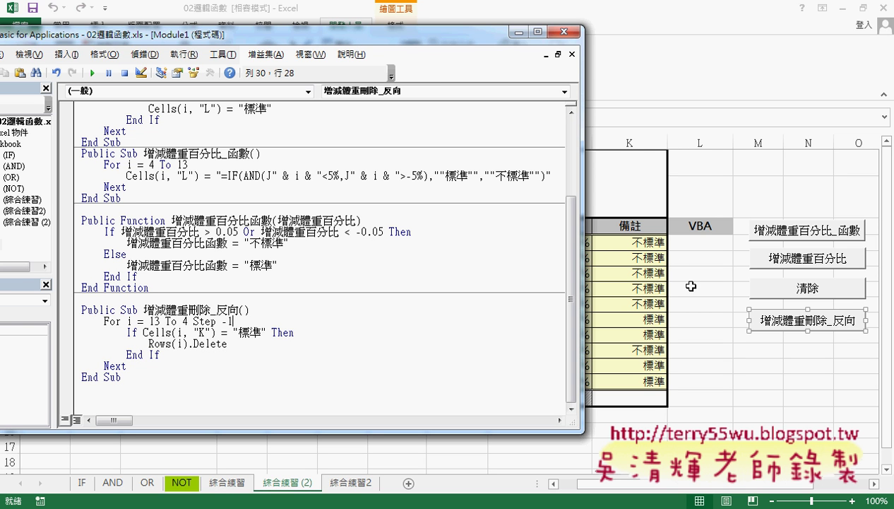
drag(272, 332, 227, 332)
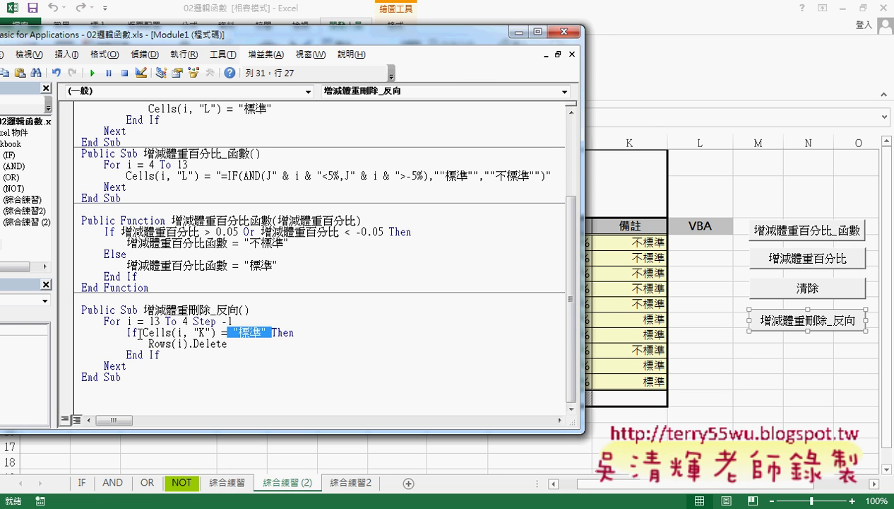
drag(125, 332, 301, 329)
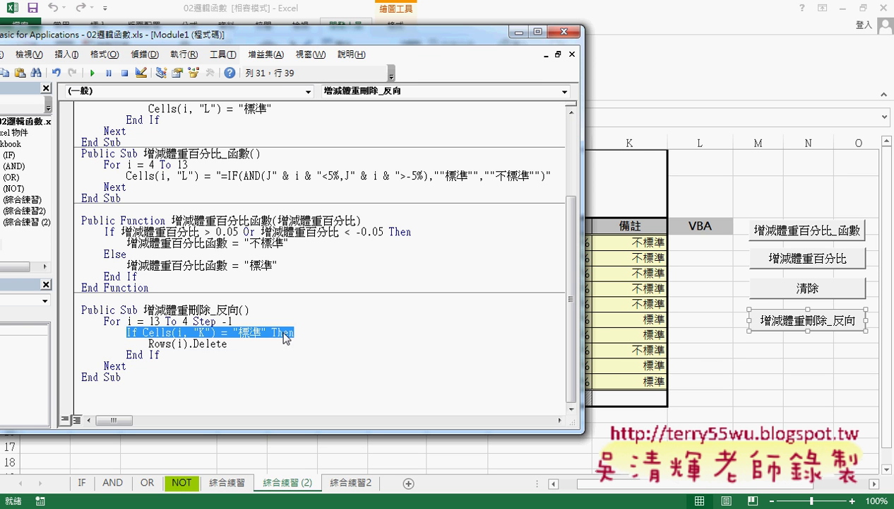
drag(148, 343, 244, 345)
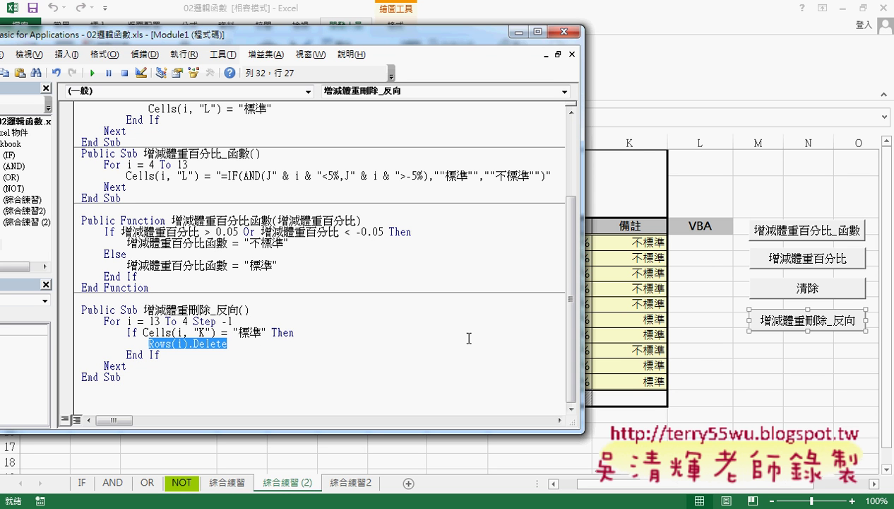
click(64, 346)
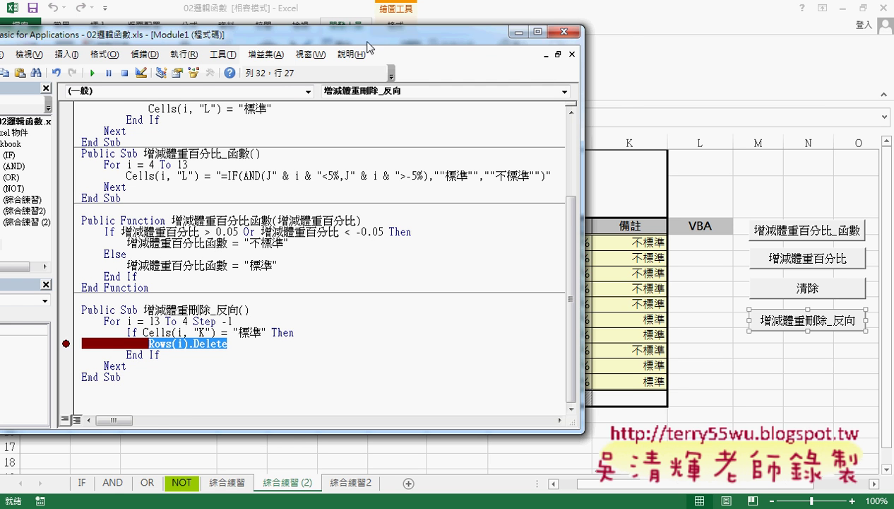
- Run 增減體重刪除_反向 to the breakpoint and step once with F8 to delete the -4.0% row
drag(350, 34, 418, 24)
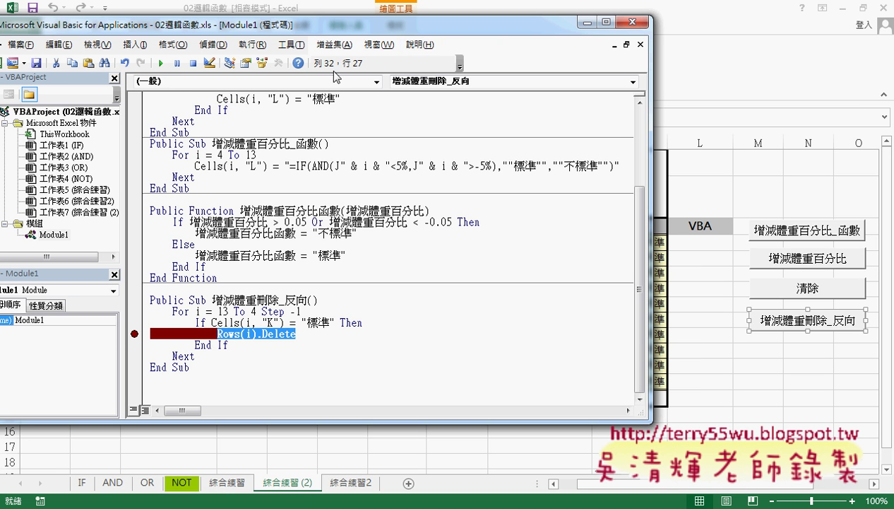
click(161, 64)
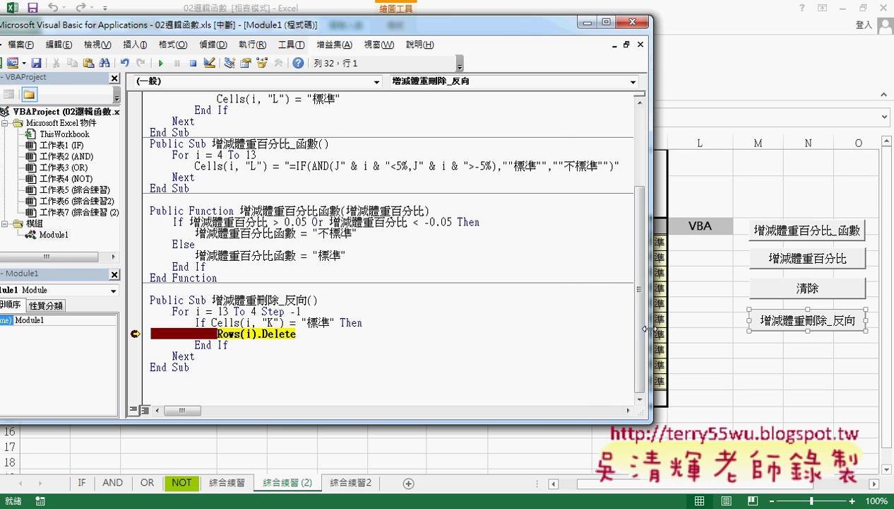
drag(651, 333, 546, 330)
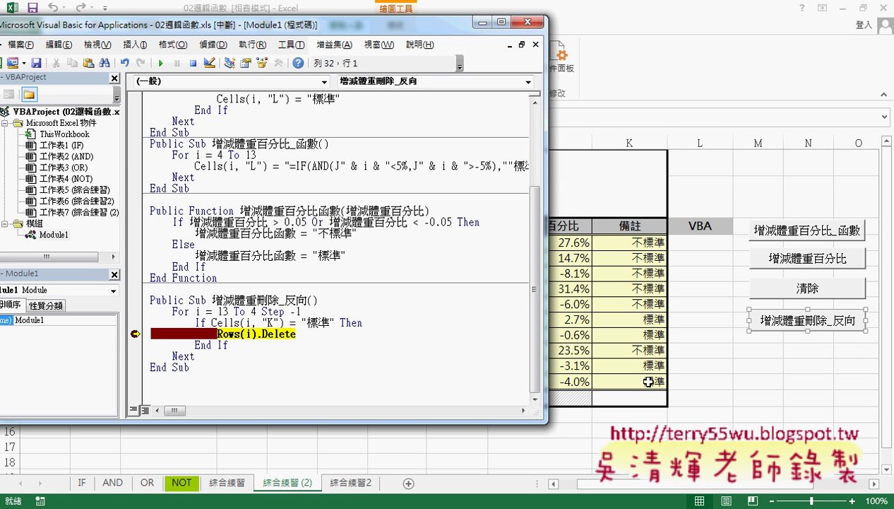
click(339, 331)
key(F8)
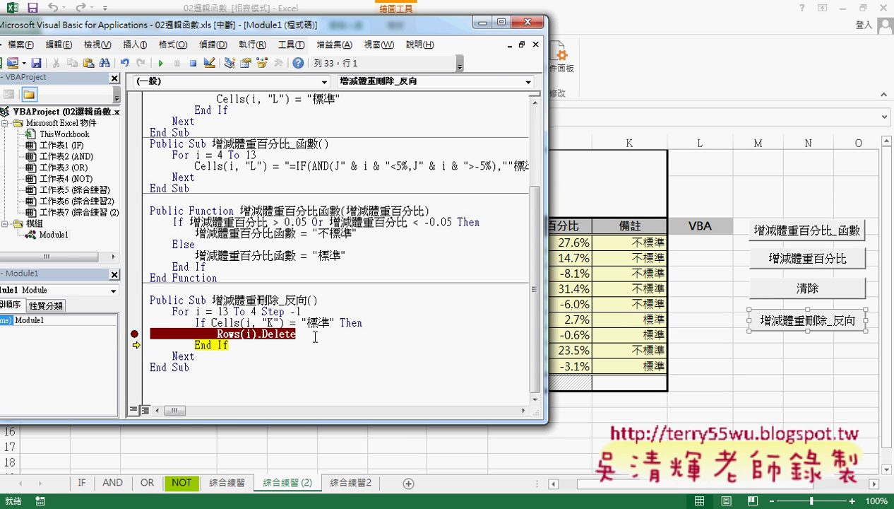
- Step with F8 until the -3.1% 標準 row is deleted, then remove the Rows(i).Delete breakpoint
drag(362, 25, 610, 36)
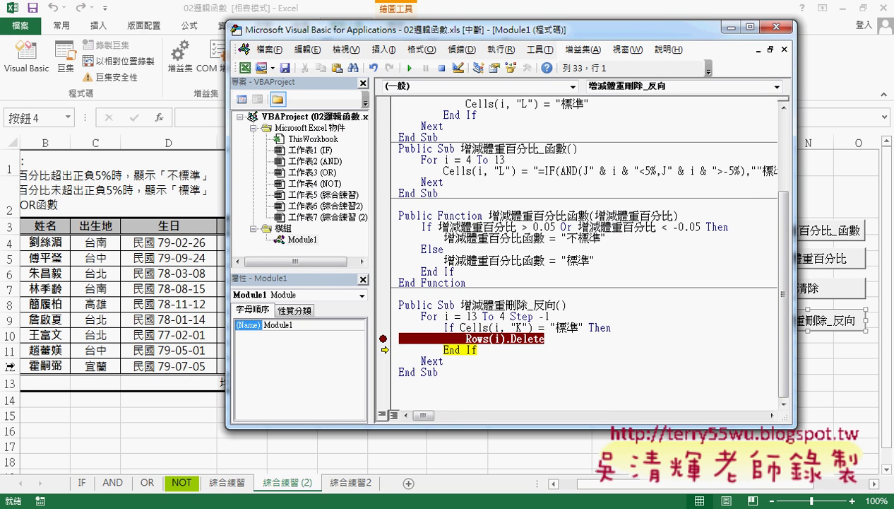
drag(284, 427, 289, 324)
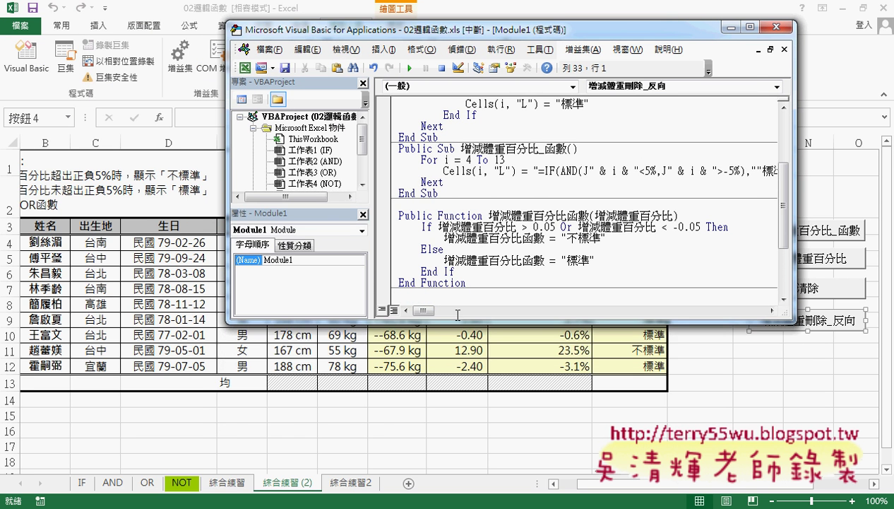
scroll(546, 209, down, 3)
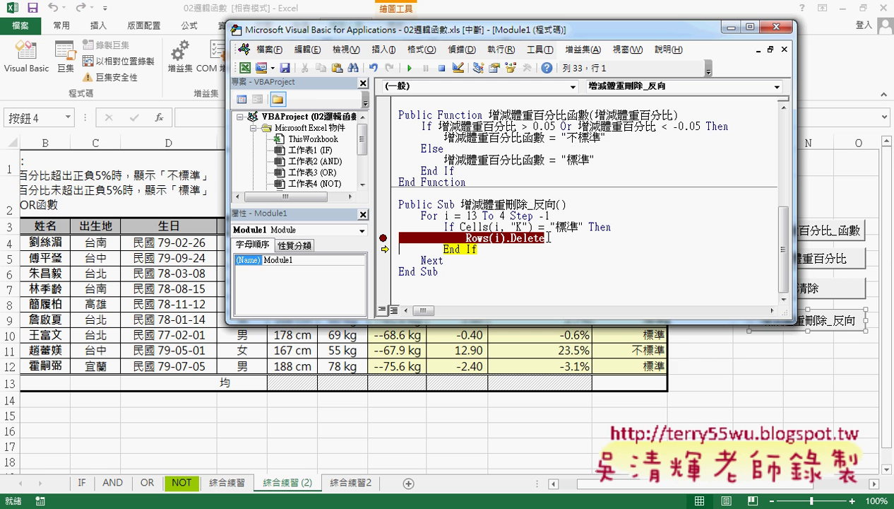
key(F8)
key(F8)
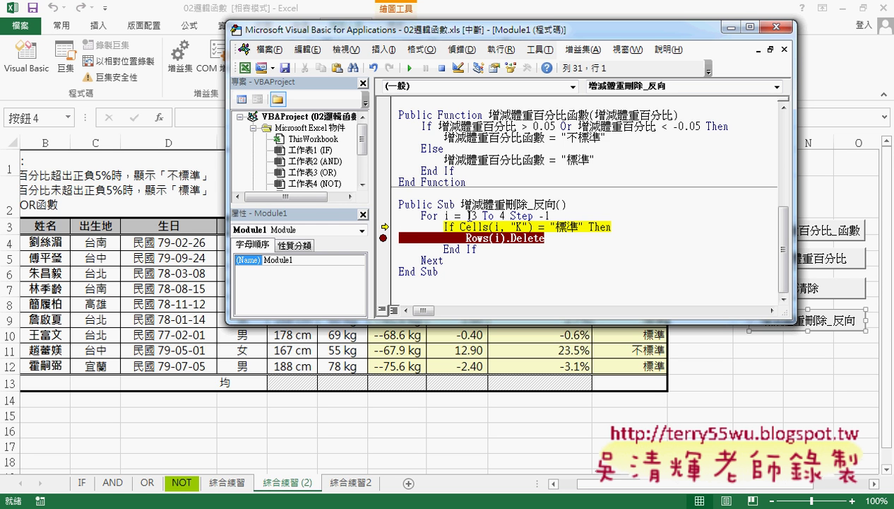
key(F8)
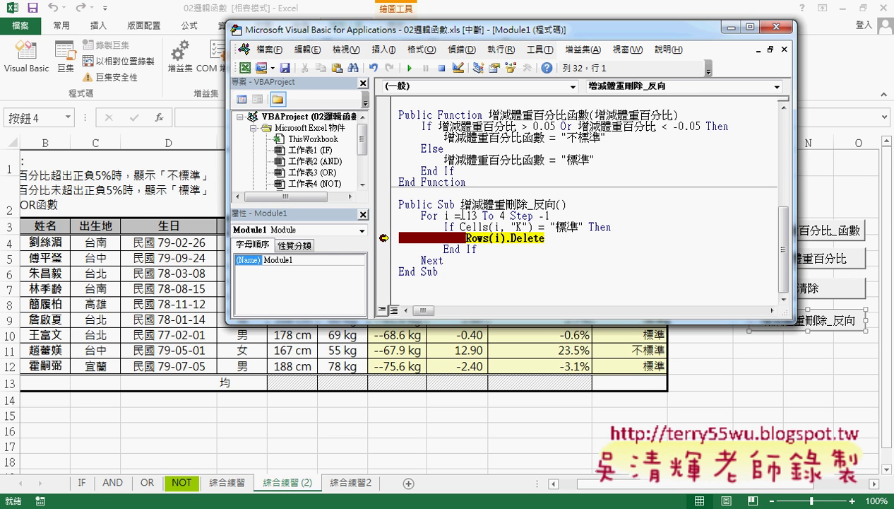
key(F8)
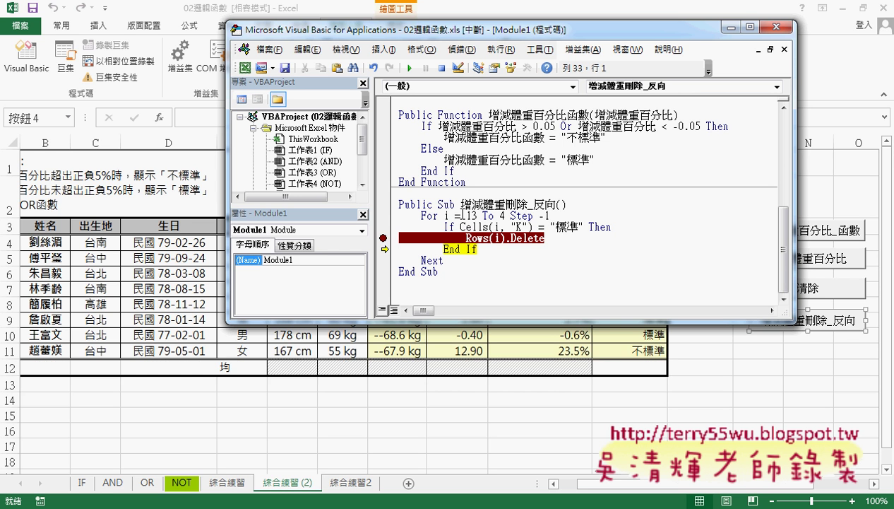
key(F8)
key(F8)
key(F8)
click(383, 238)
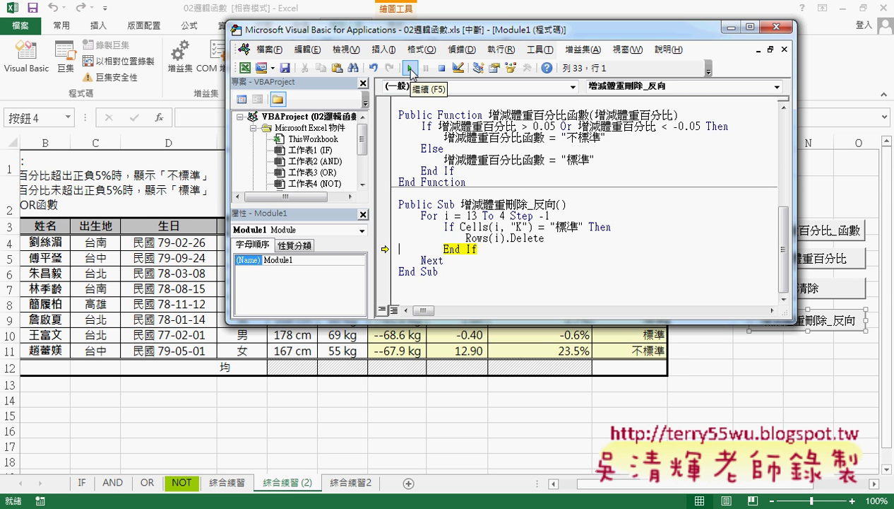
drag(442, 36, 213, 34)
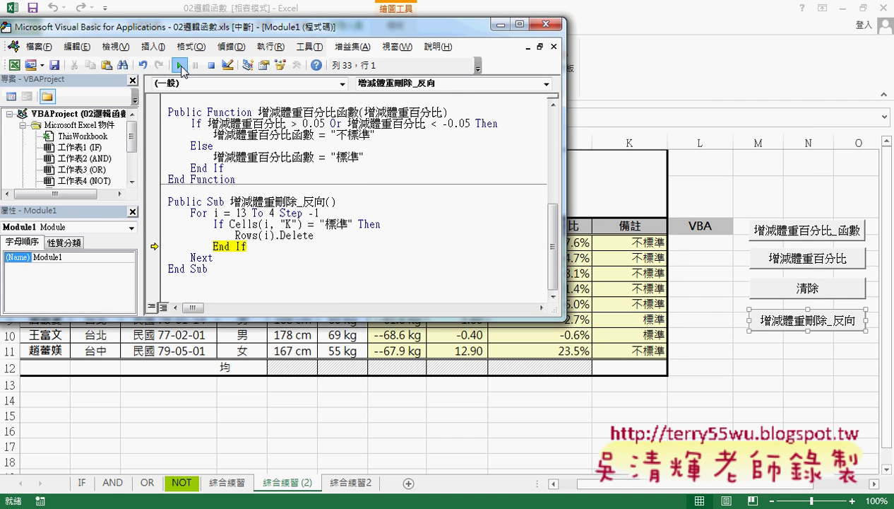
- Continue the macro to completion, leaving six 不標準 rows above the average row
click(181, 65)
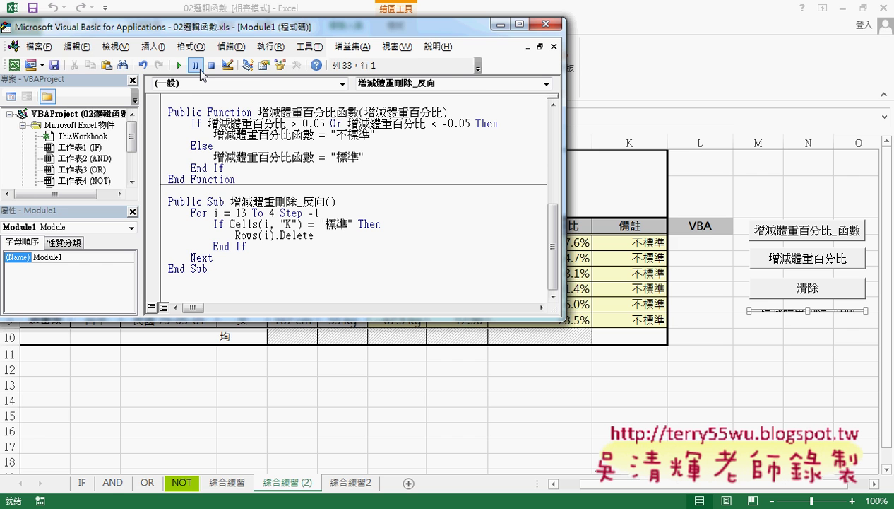
- Stretch the squashed 增減體重刪除_反向 button back to full height
click(804, 357)
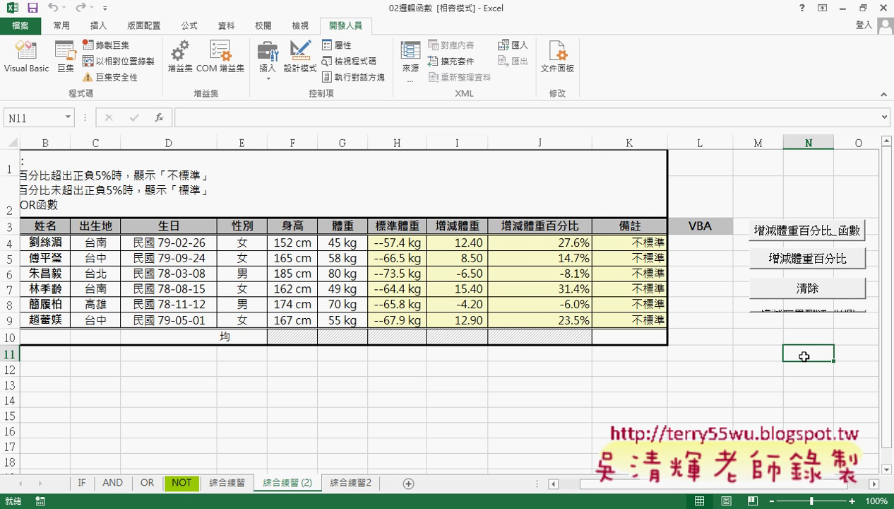
right_click(806, 311)
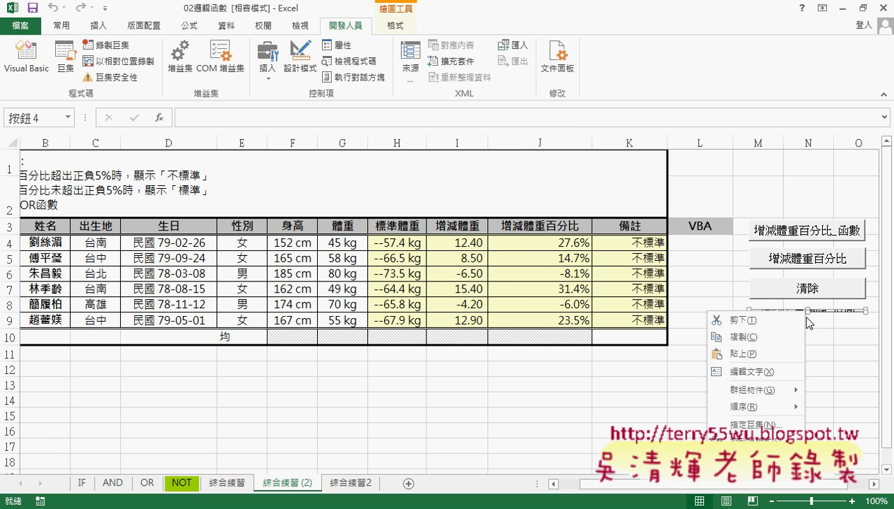
key(Escape)
drag(808, 313, 812, 326)
click(812, 337)
- Set the button's Format Control property to 'Don't move or size with cells'
right_click(809, 321)
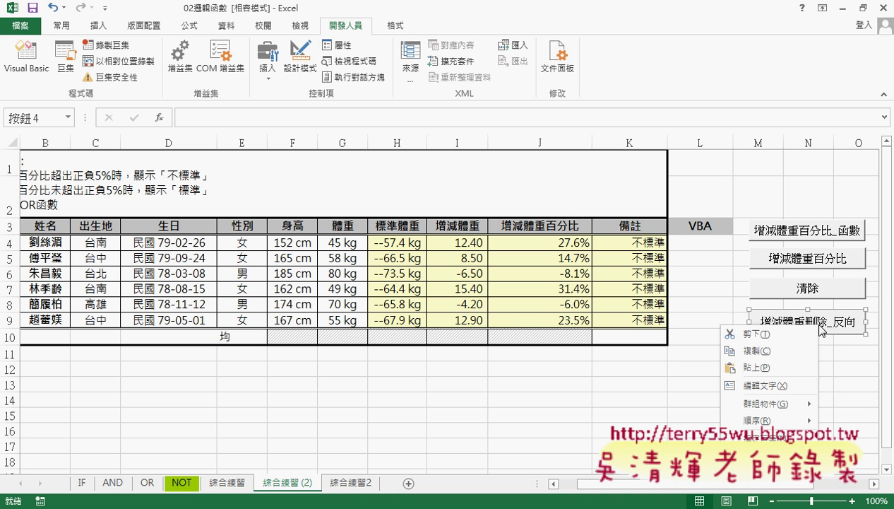
key(Escape)
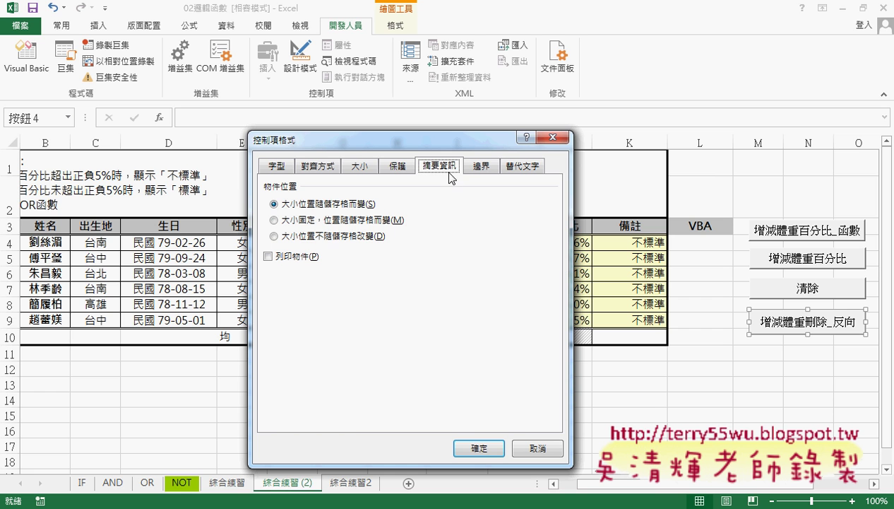
click(312, 236)
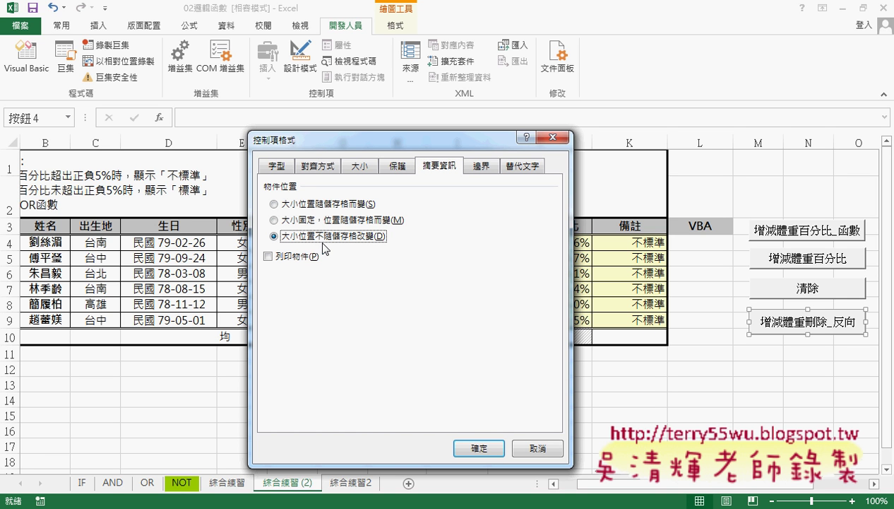
click(542, 447)
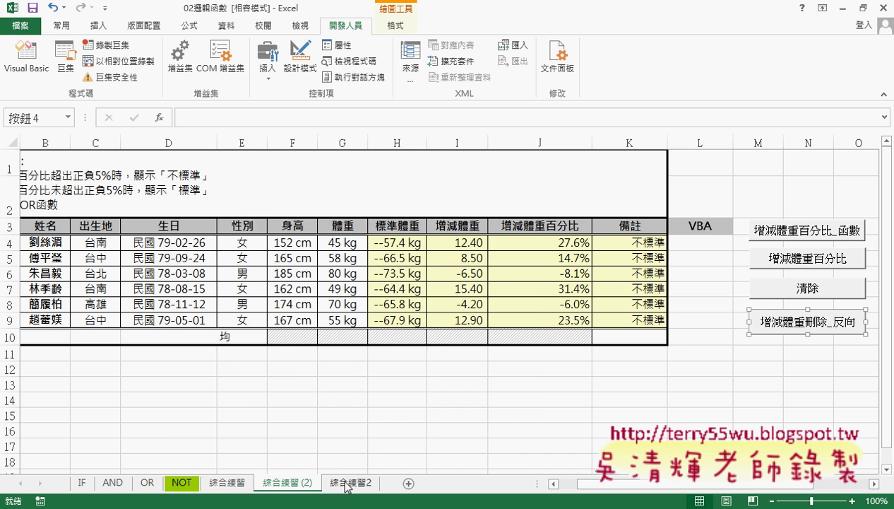
key(alt+Tab)
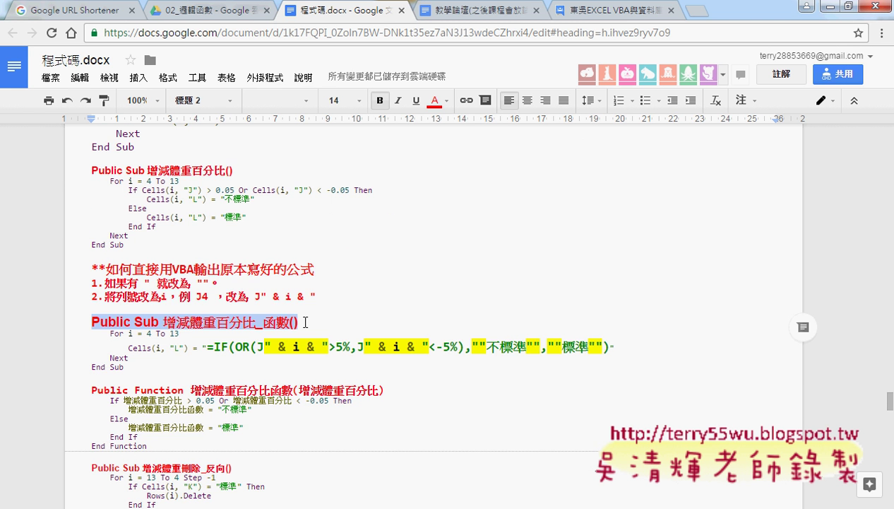
scroll(301, 319, up, 3)
scroll(303, 317, up, 3)
drag(92, 276, 164, 277)
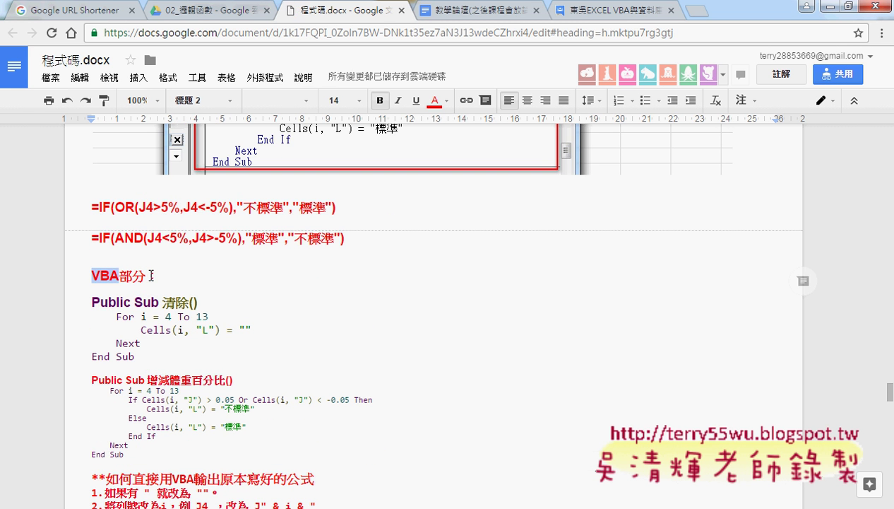
scroll(191, 311, down, 3)
scroll(204, 244, up, 3)
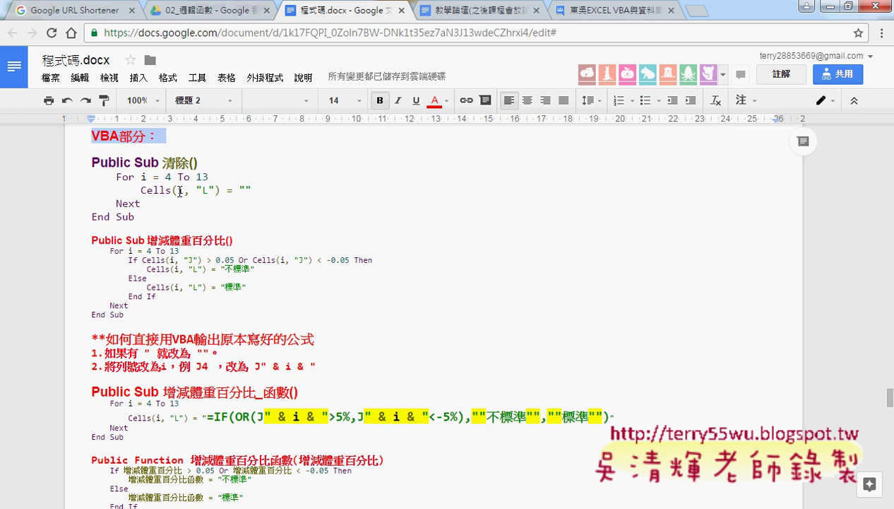
click(212, 297)
scroll(275, 360, down, 4)
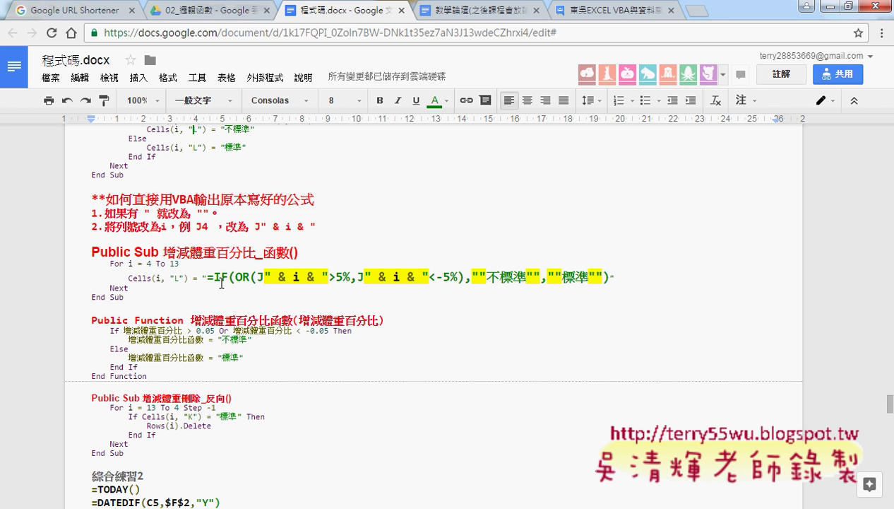
click(219, 277)
drag(173, 377, 92, 320)
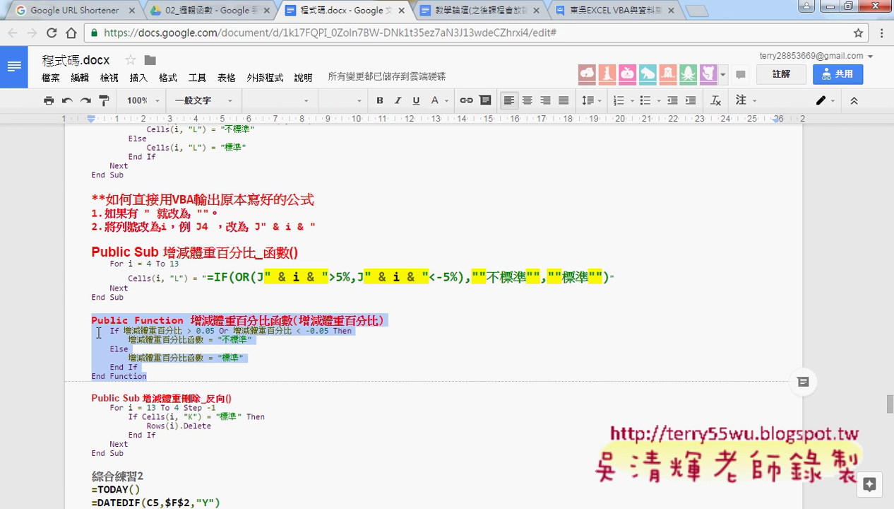